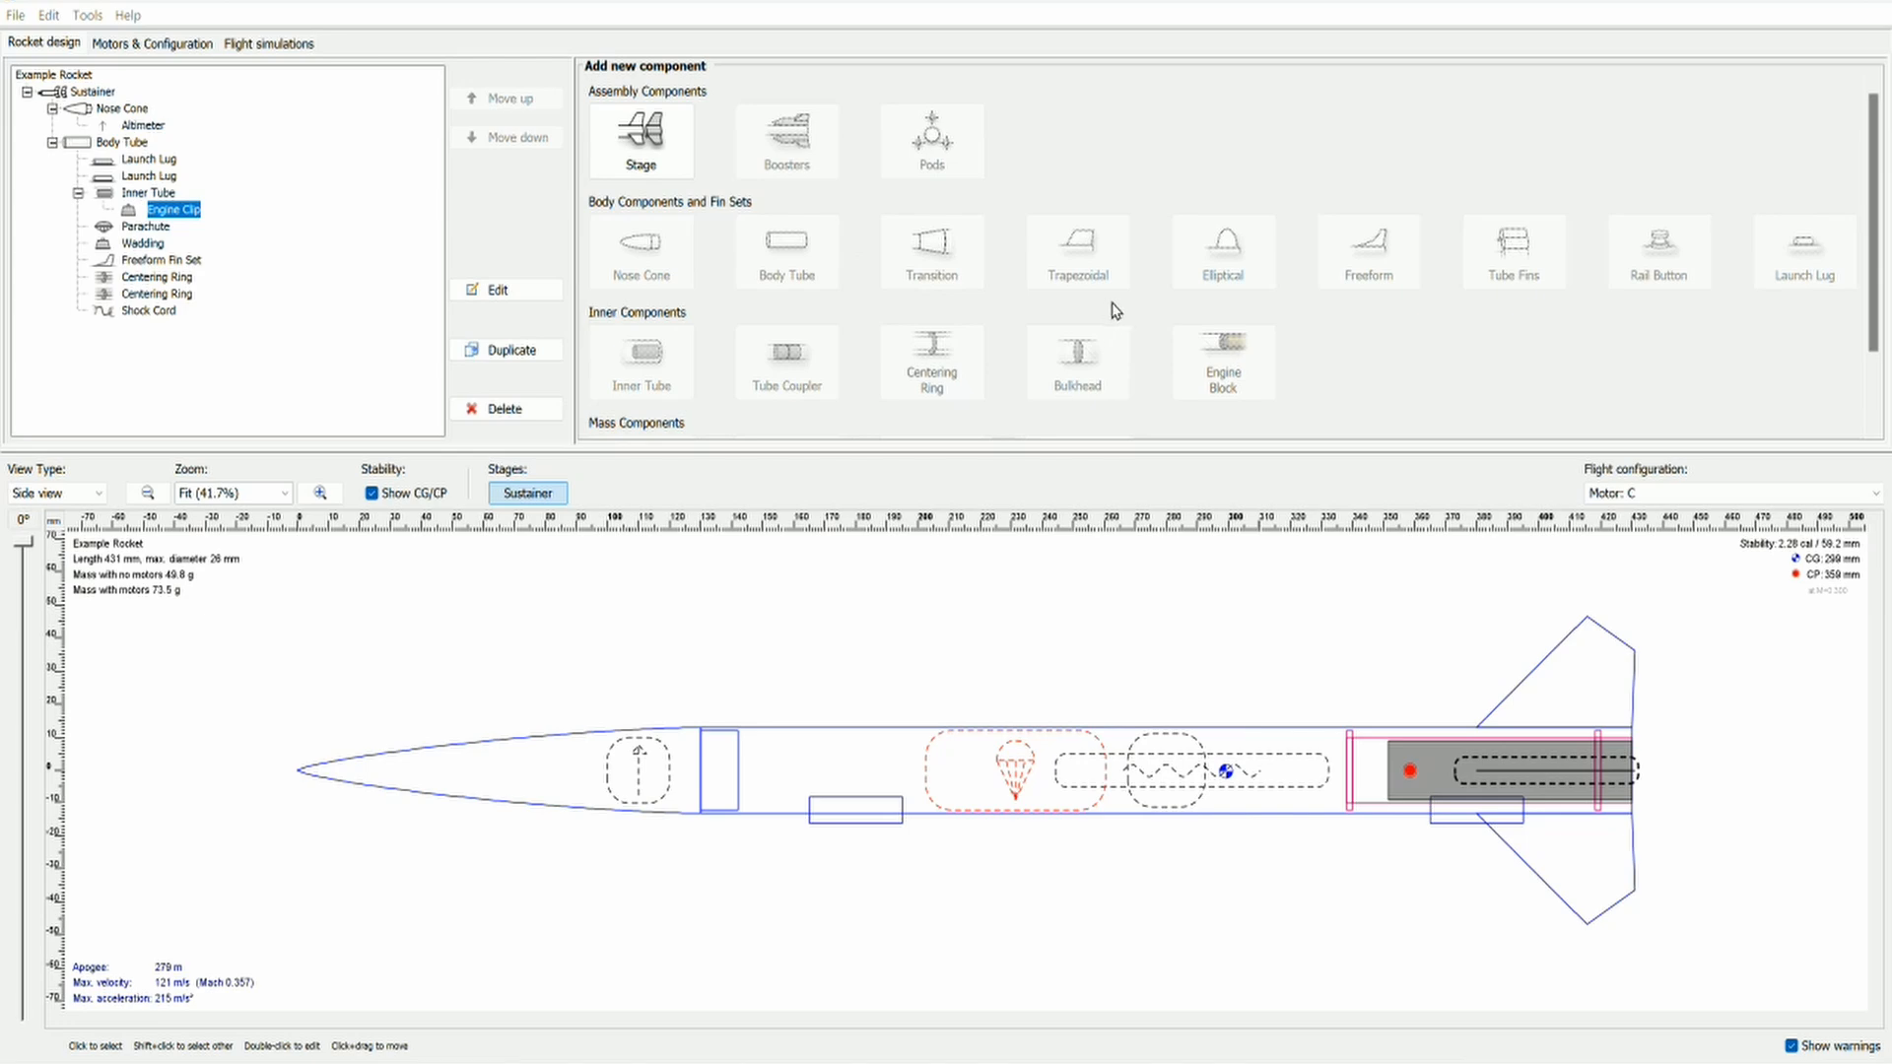
Step: Examine the components that can be added to the body tube and the available flight configurations
left_click(101, 144)
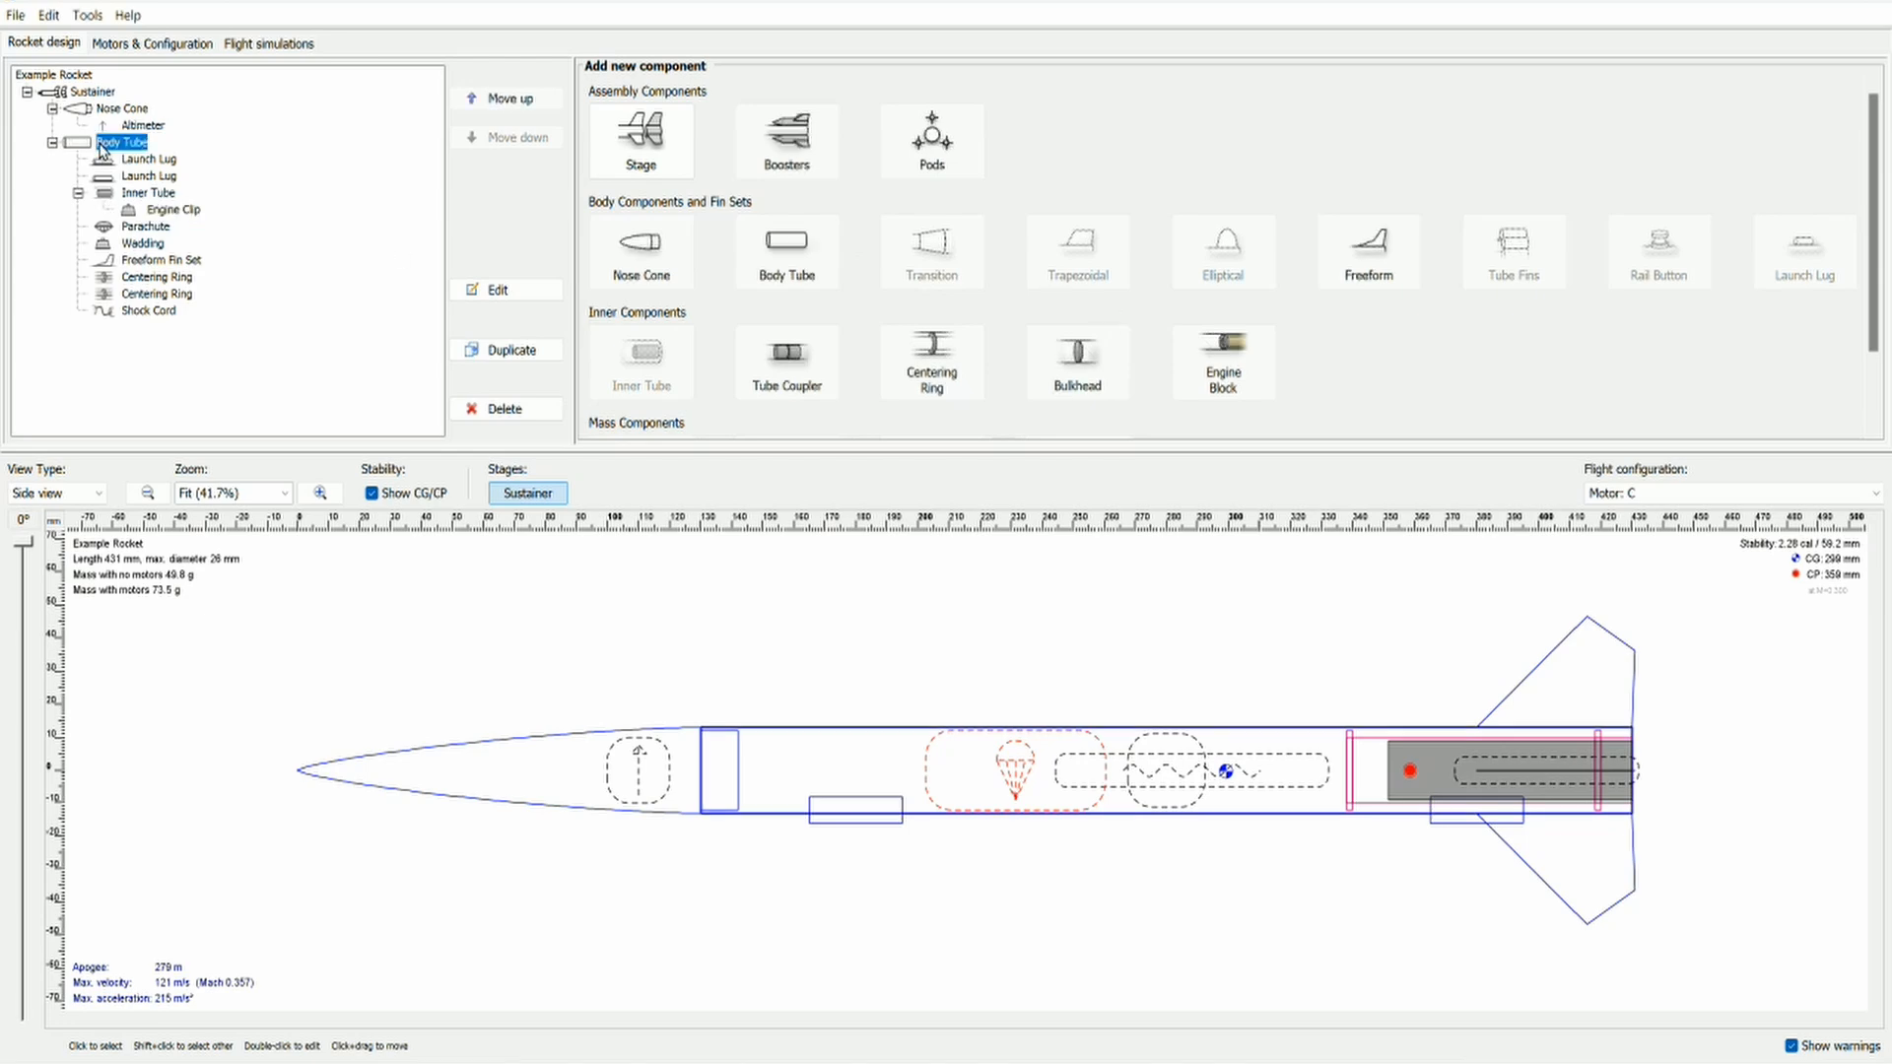
scroll(1141, 250, "down", 2)
scroll(832, 273, "up", 2)
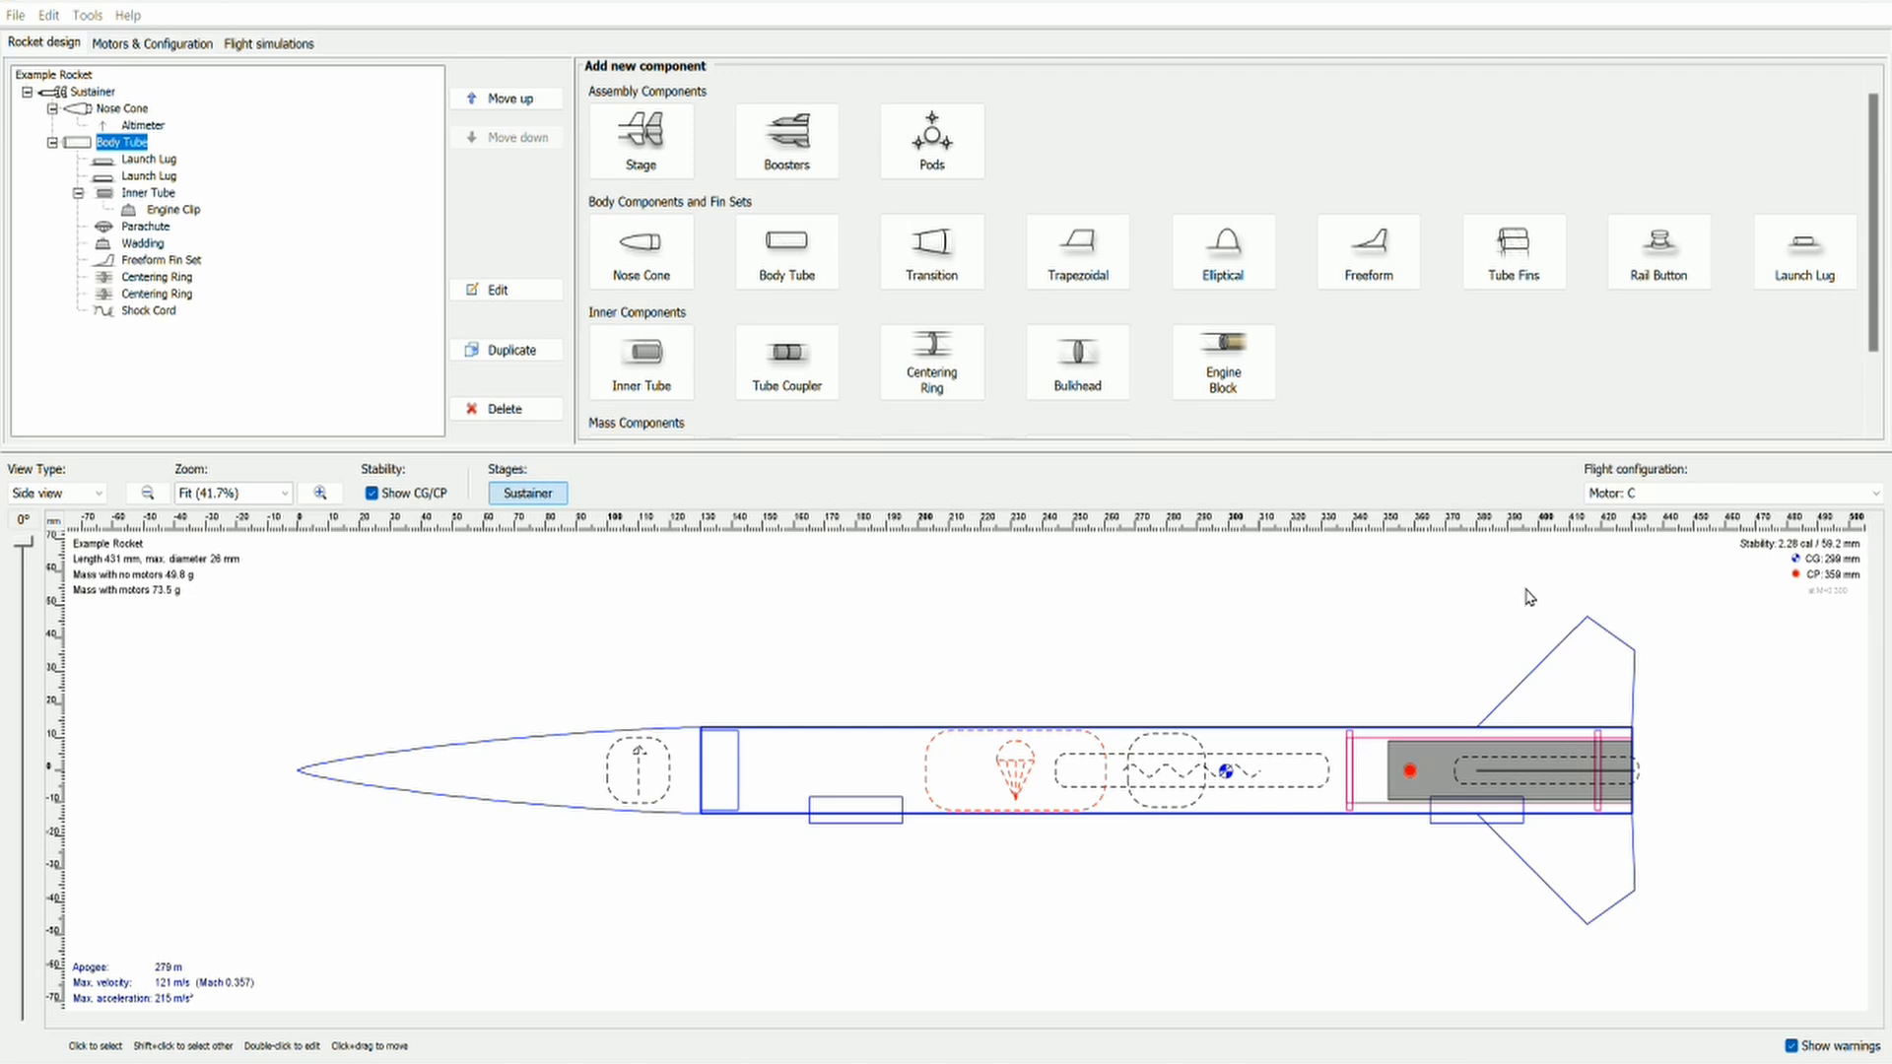
left_click(1657, 496)
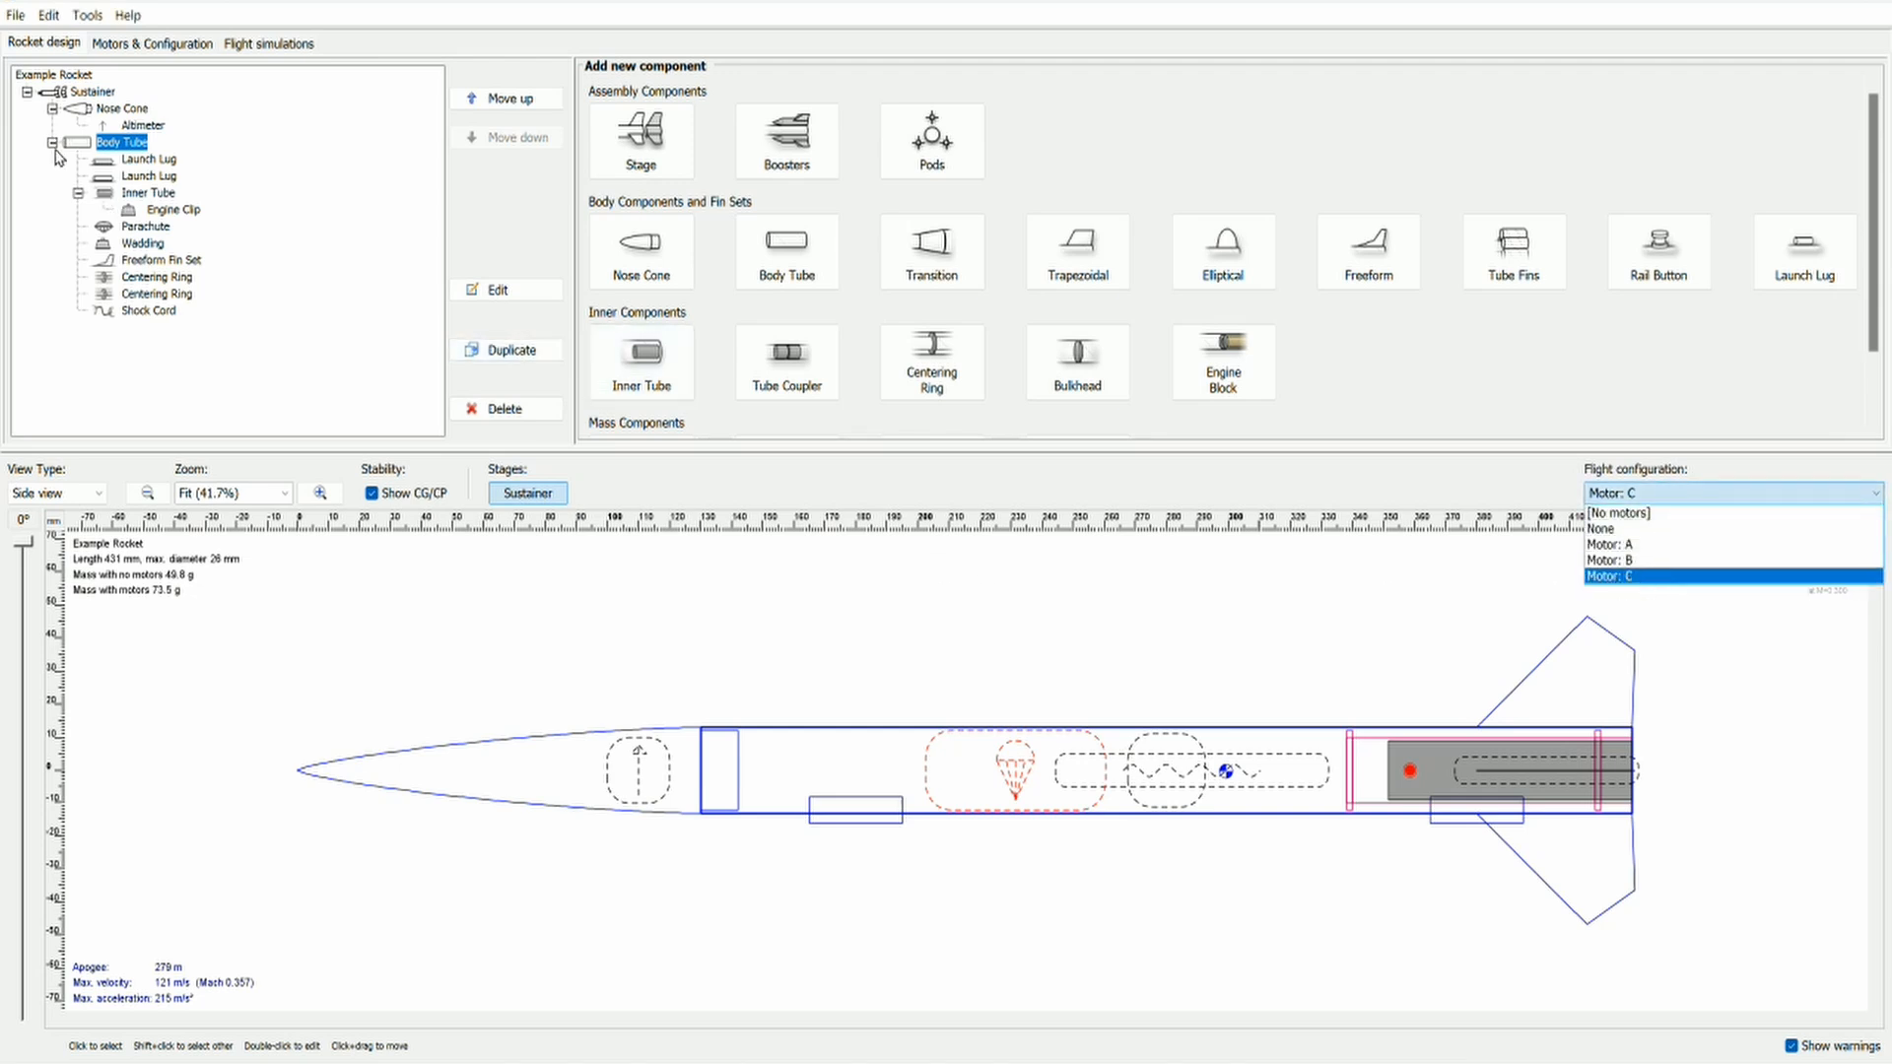
Step: Create a new motor configuration without choosing a motor for it, and delete that configuration again
left_click(152, 49)
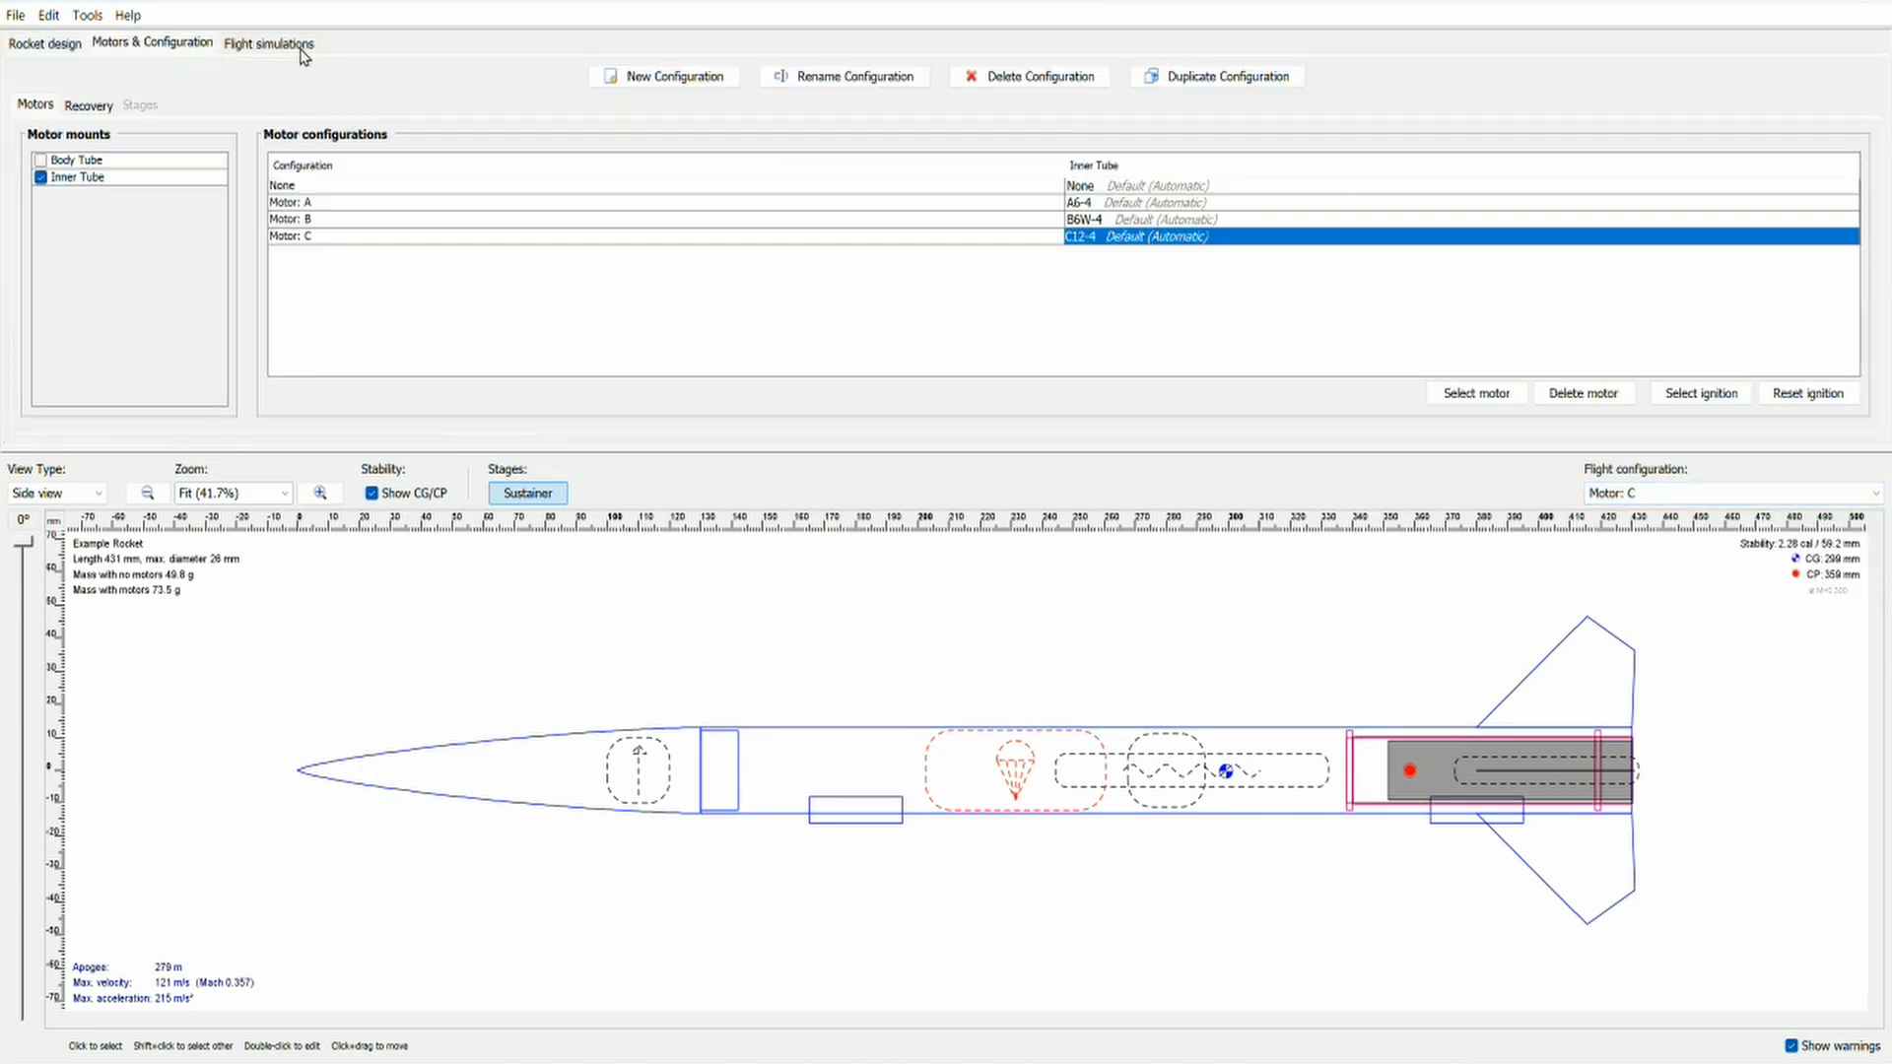
left_click(643, 87)
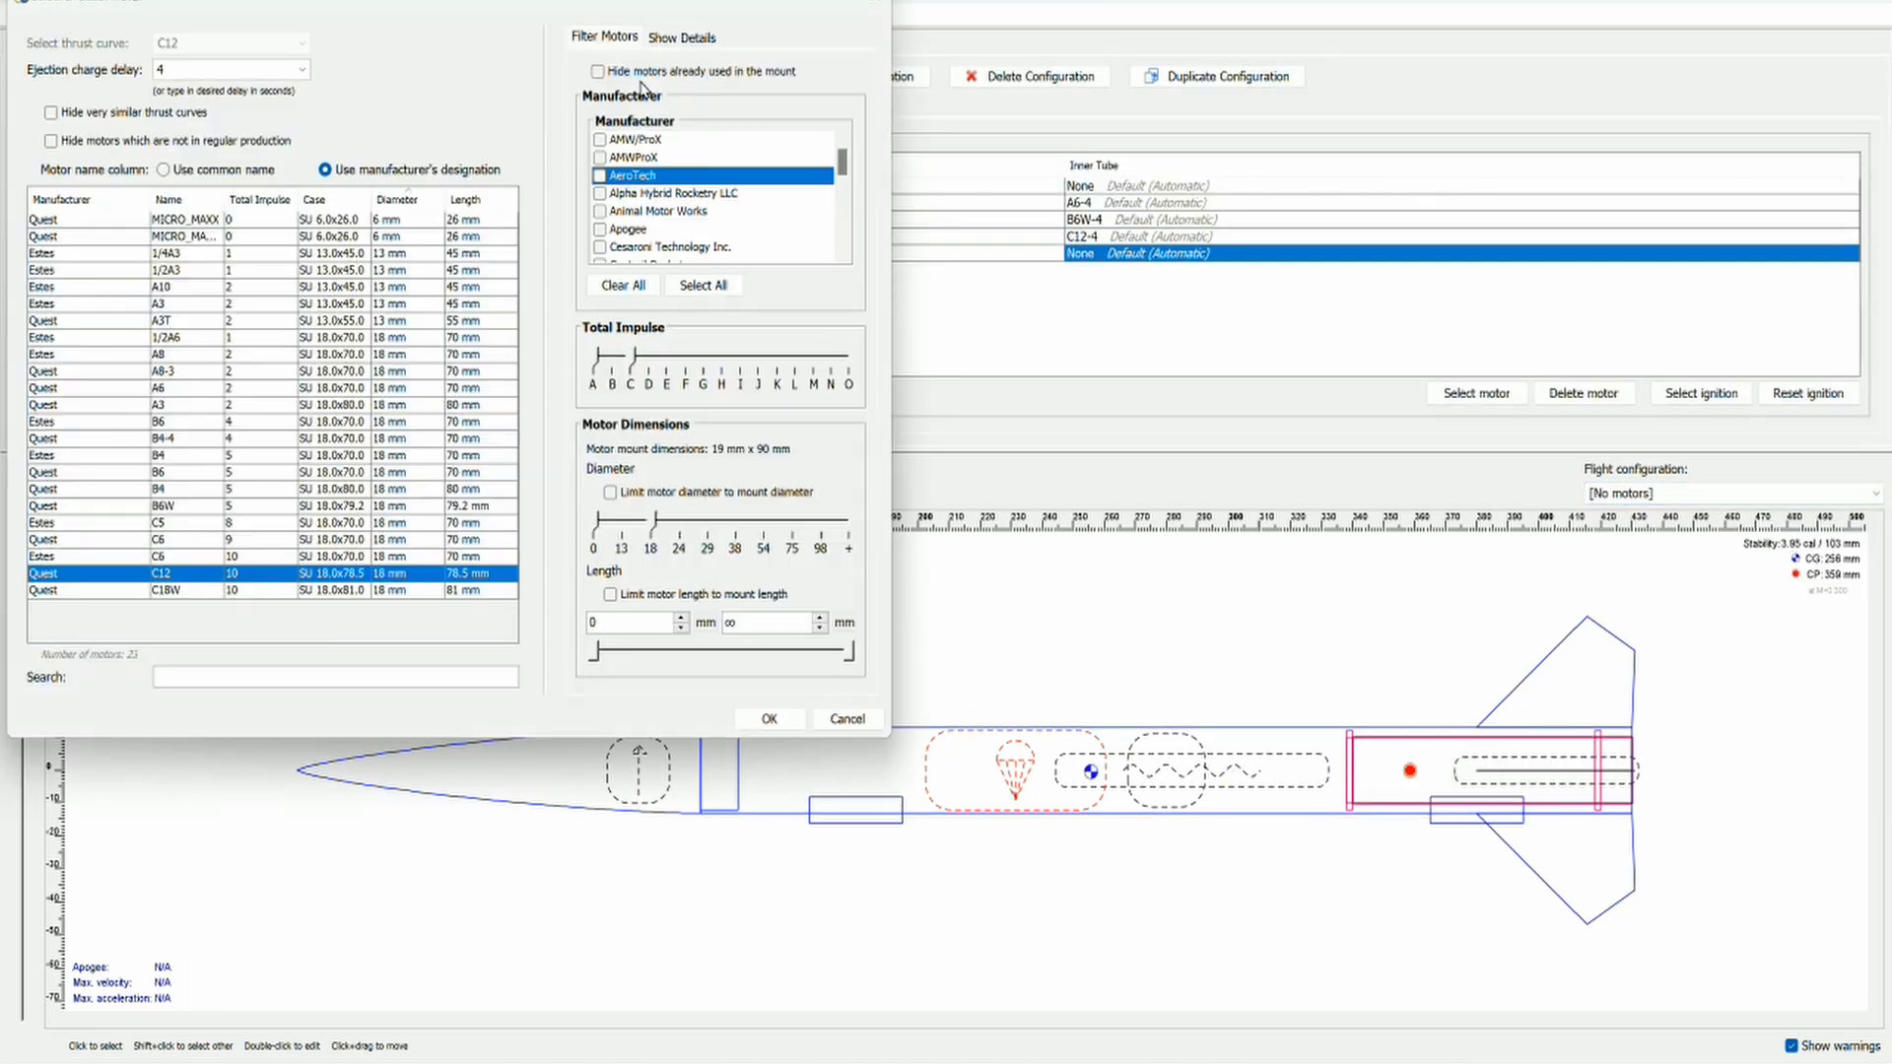
left_click(635, 357)
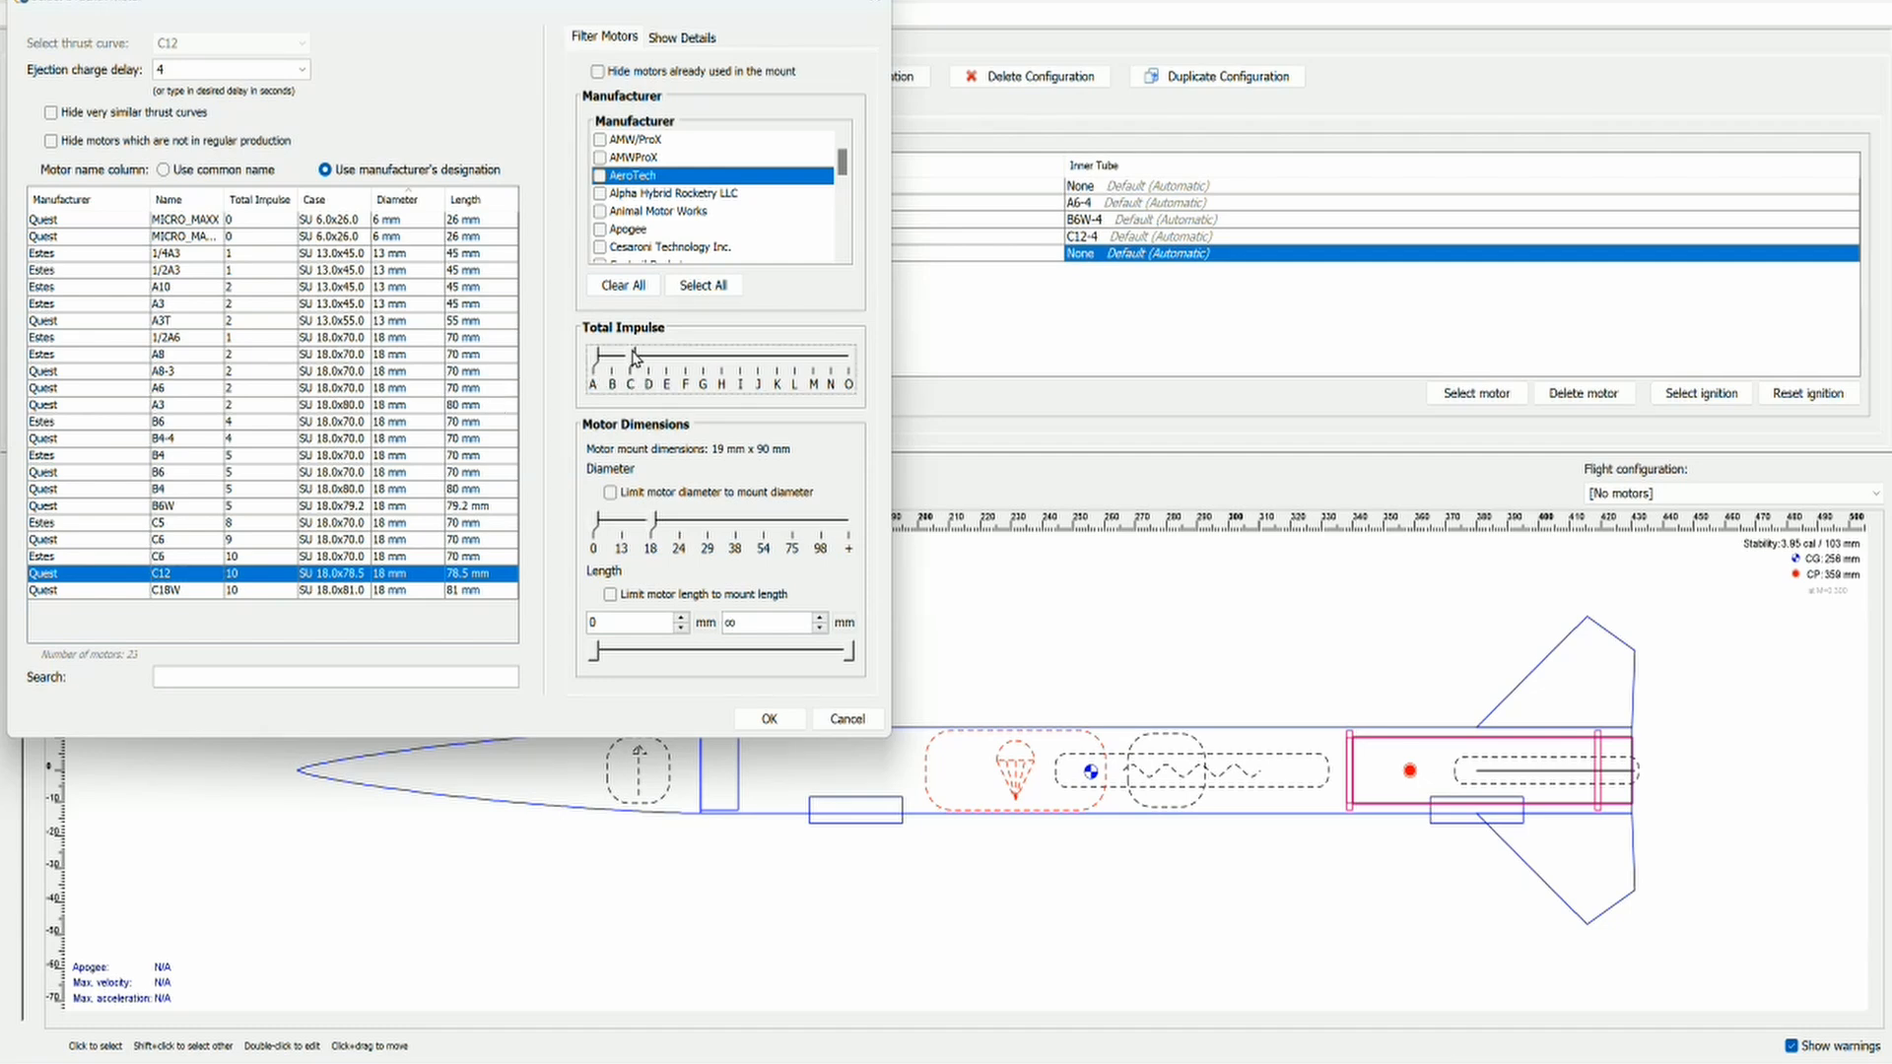
left_click(842, 725)
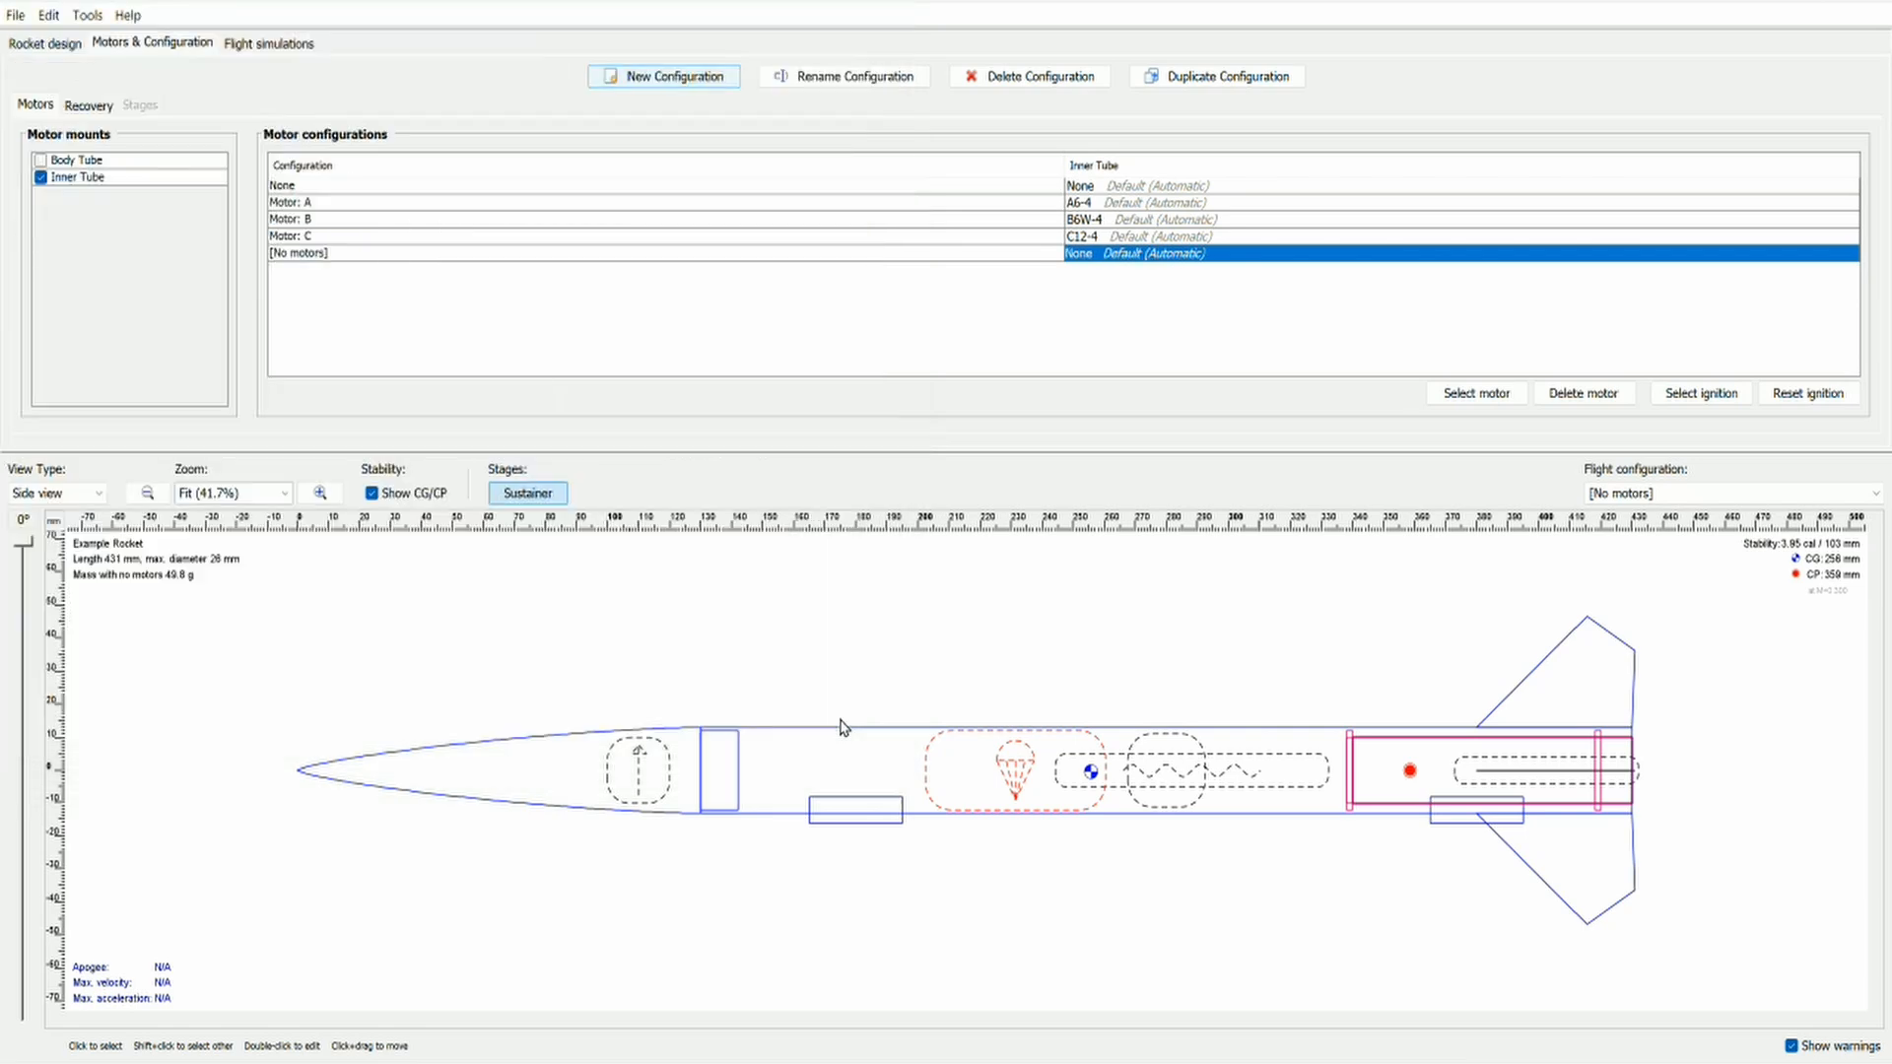
left_click(991, 80)
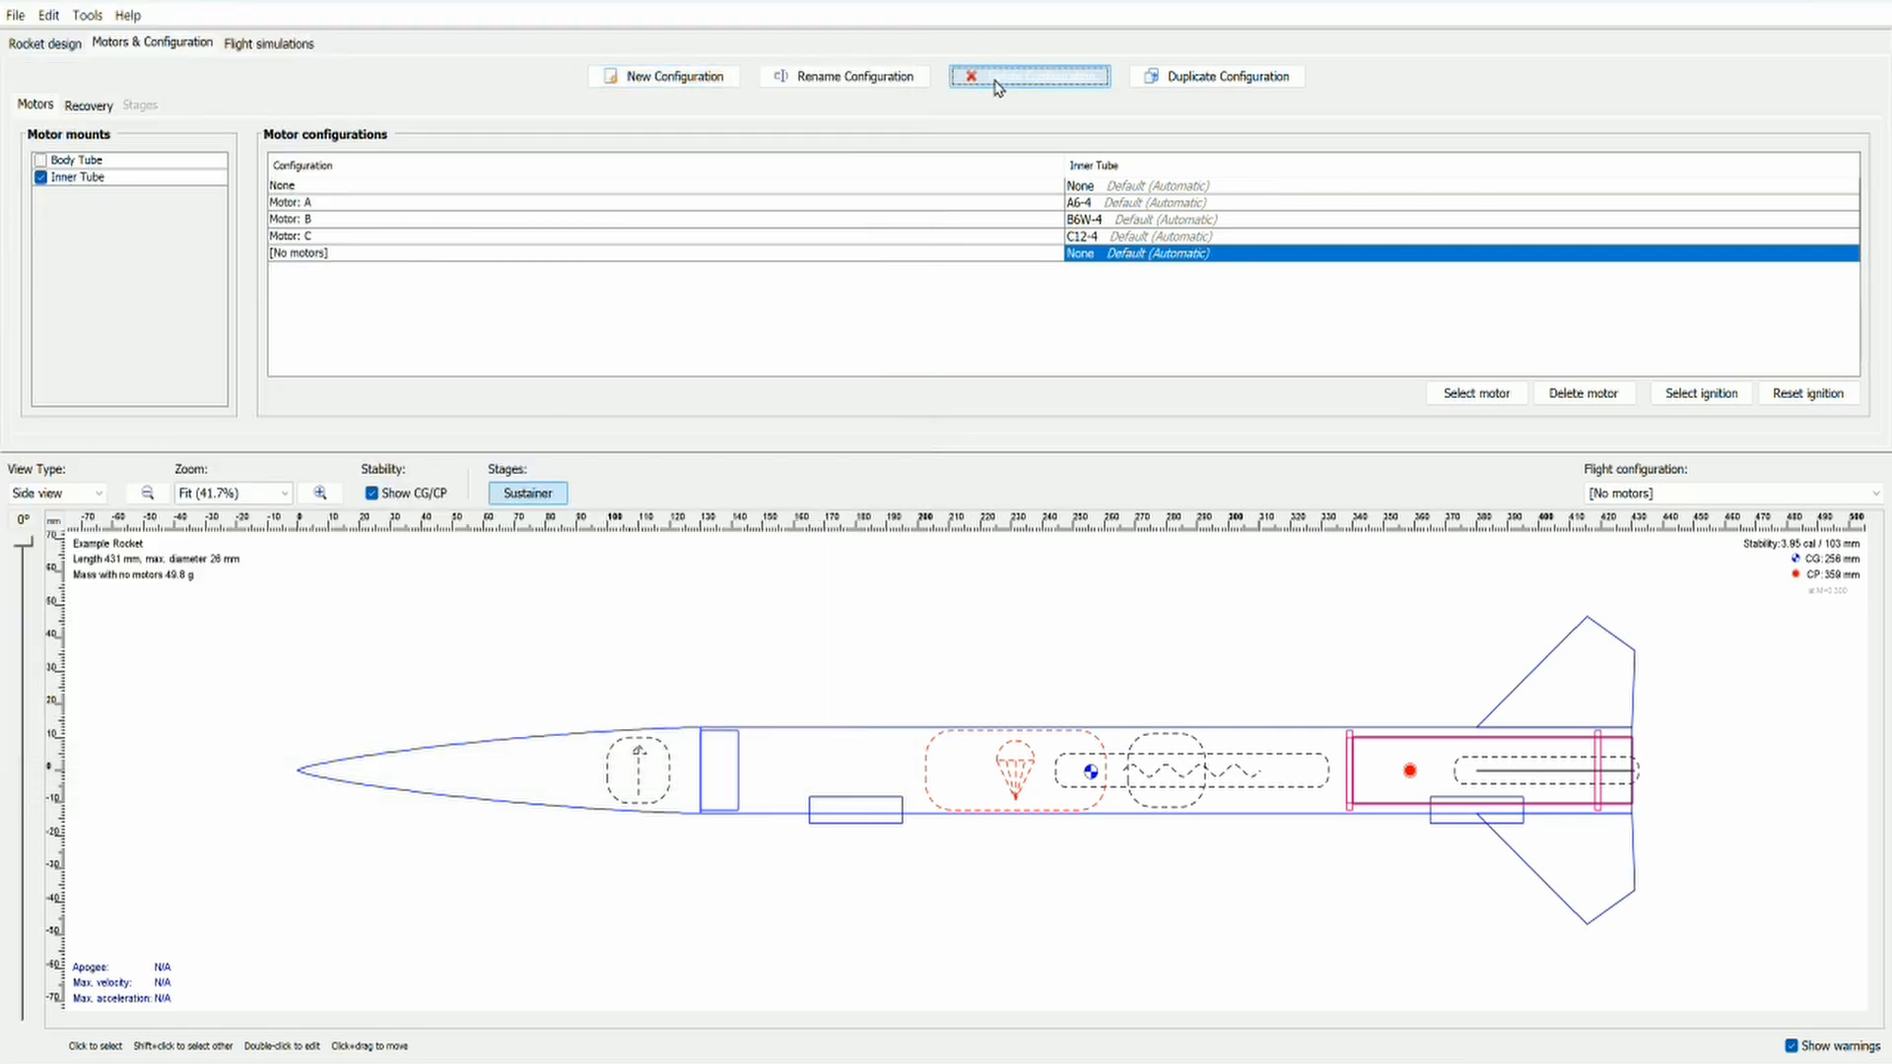
Step: Review the inner tube's component material options and its motor mount settings in the rocket design
left_click(44, 49)
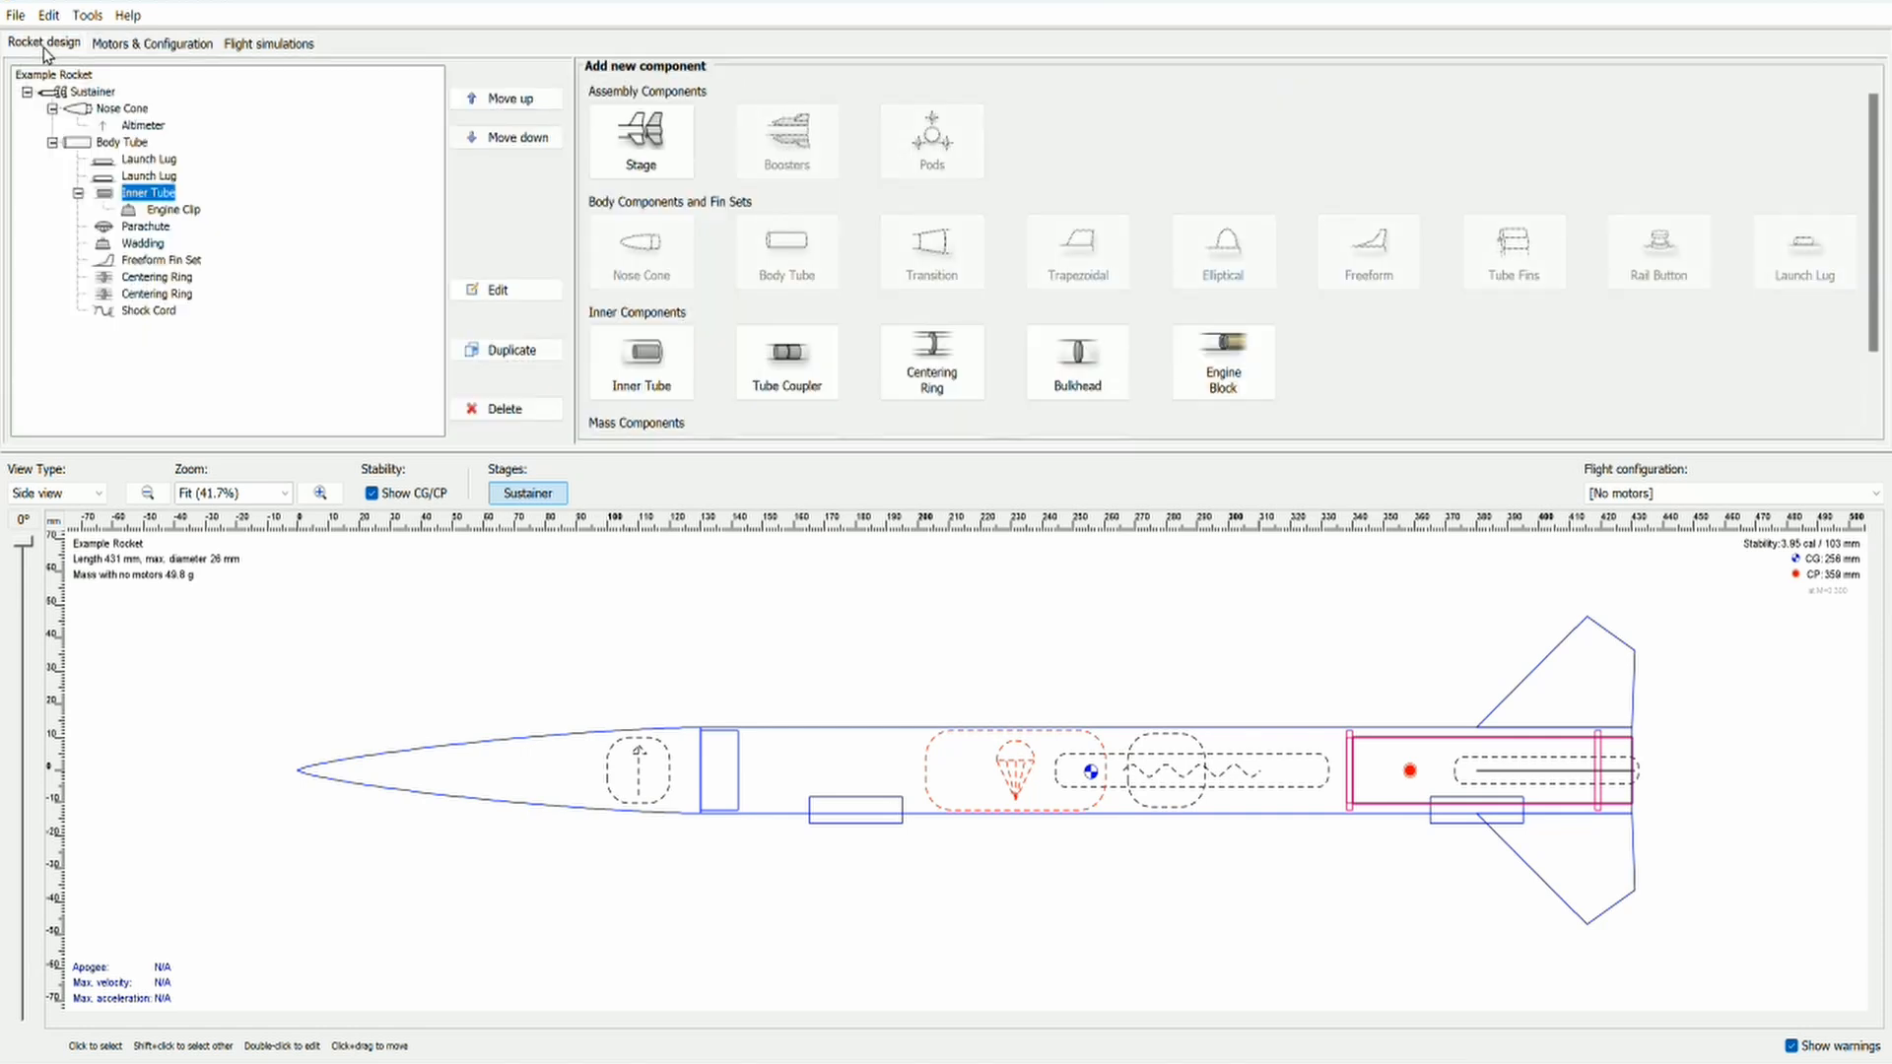
left_click(124, 93)
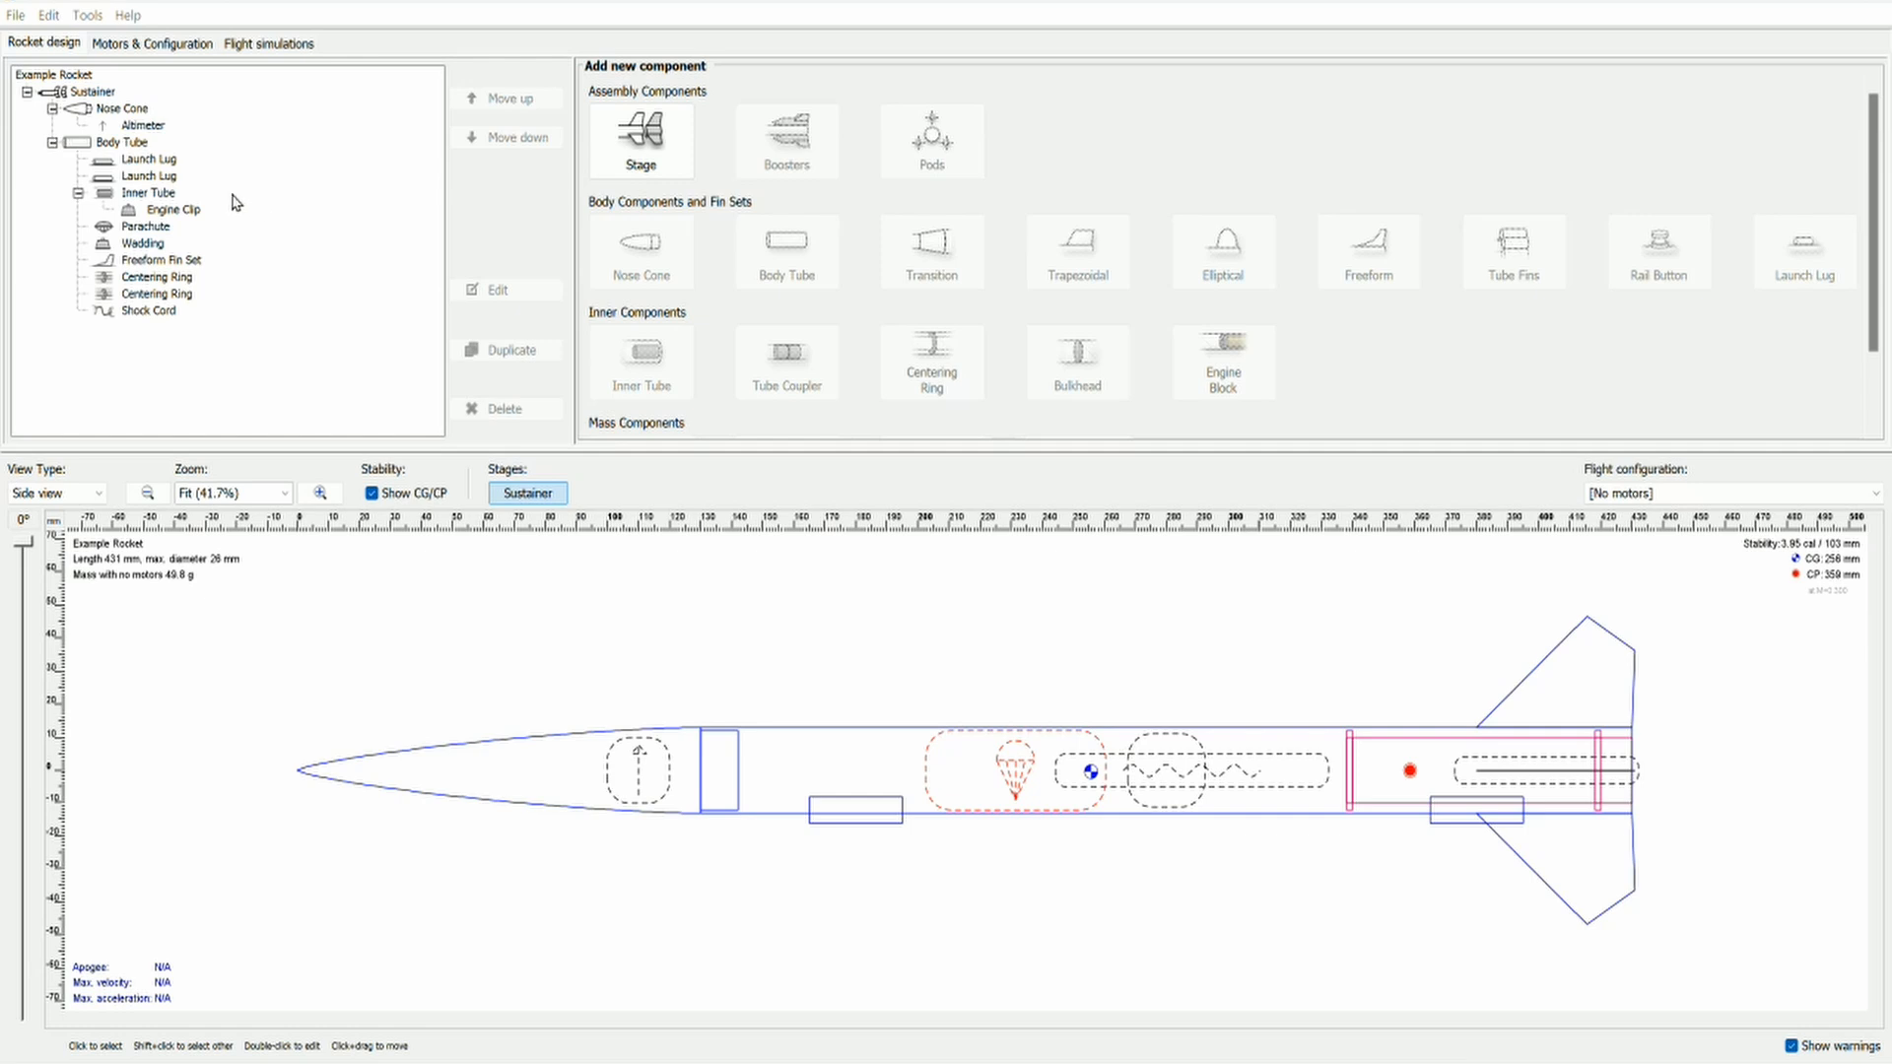
double_click(126, 193)
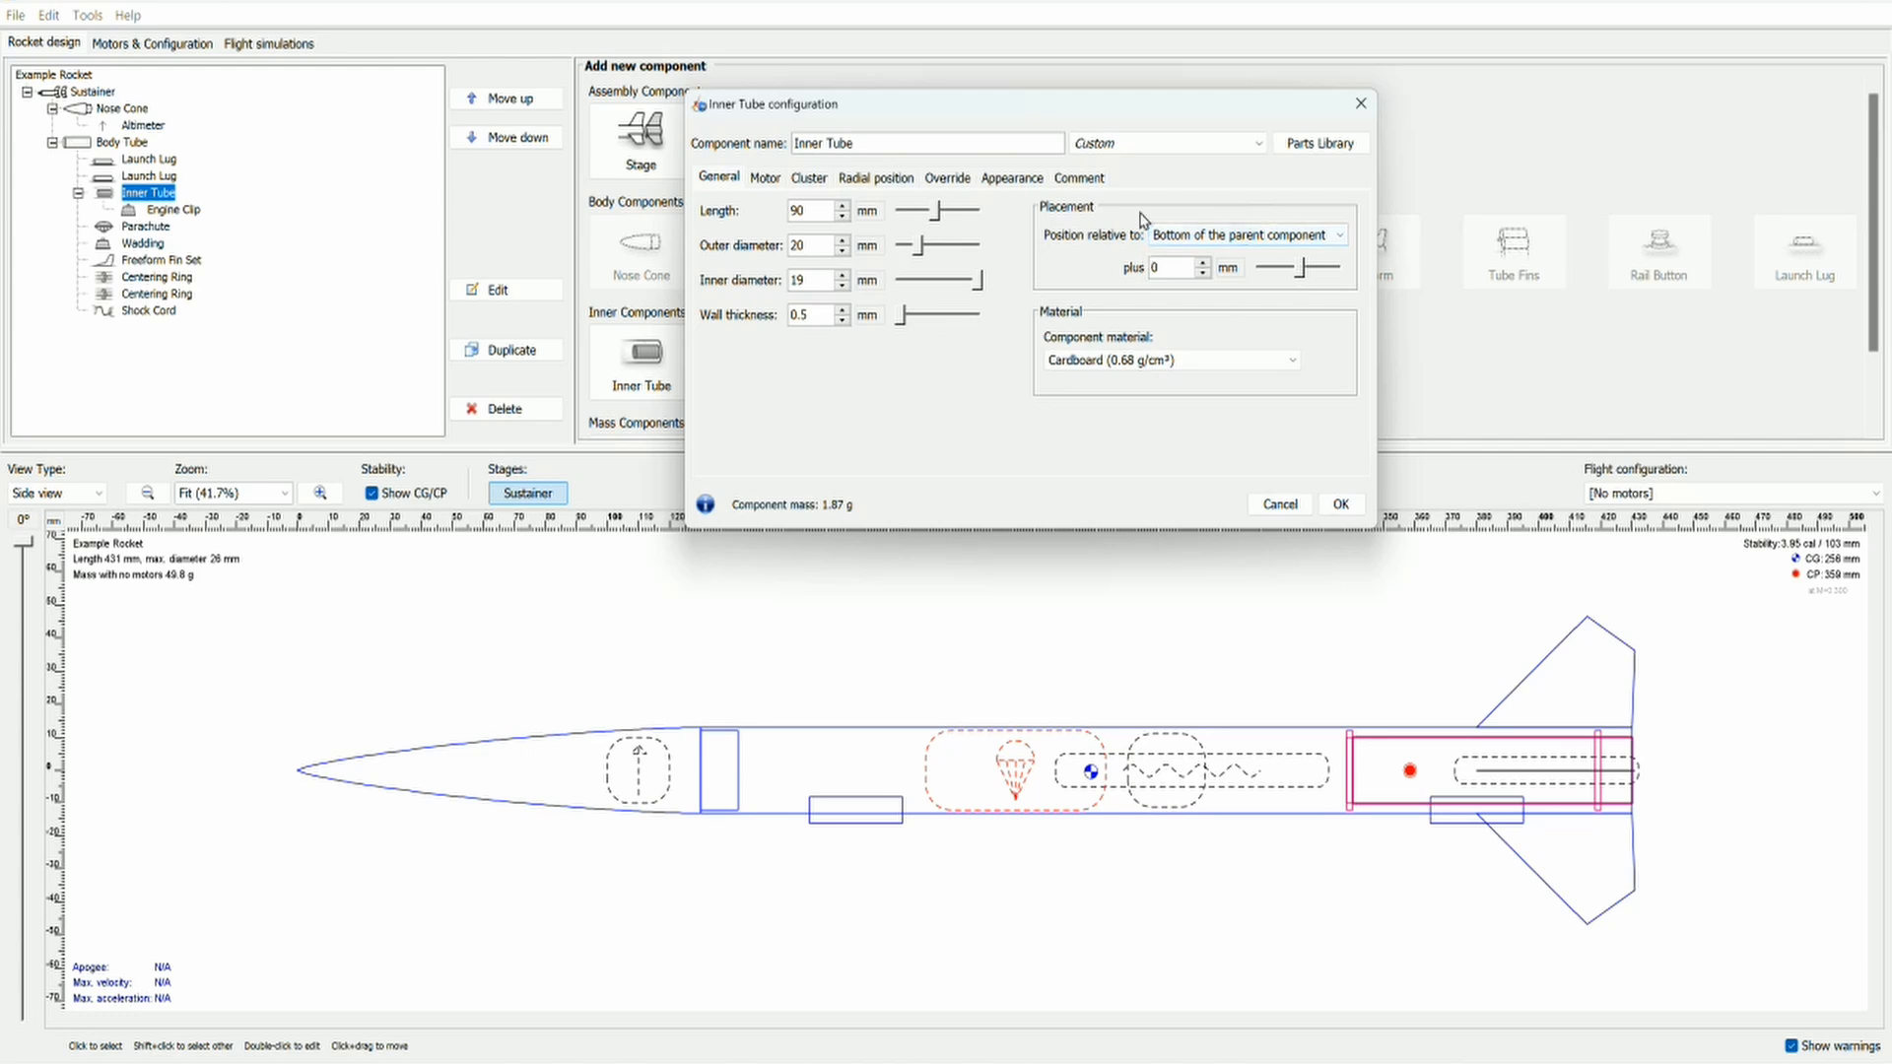
left_click(1109, 362)
scroll(1133, 423, "down", 5)
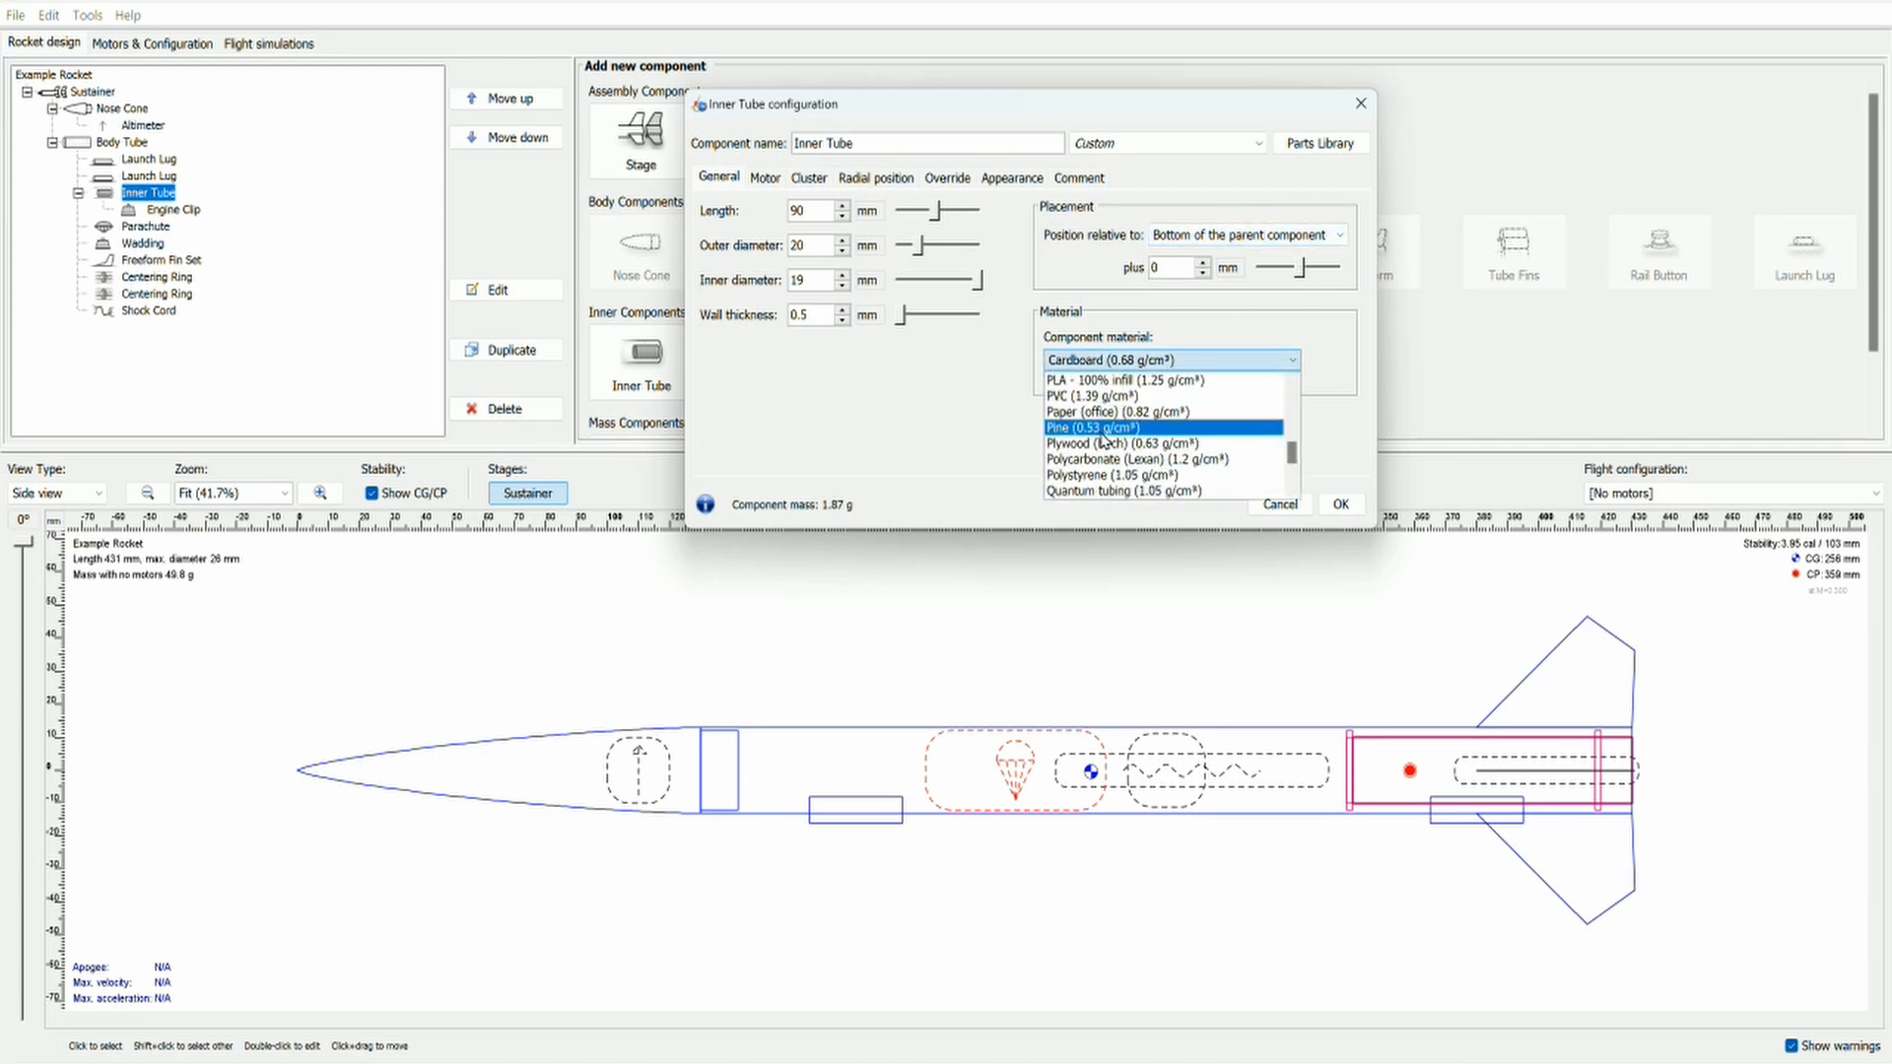
left_click(969, 425)
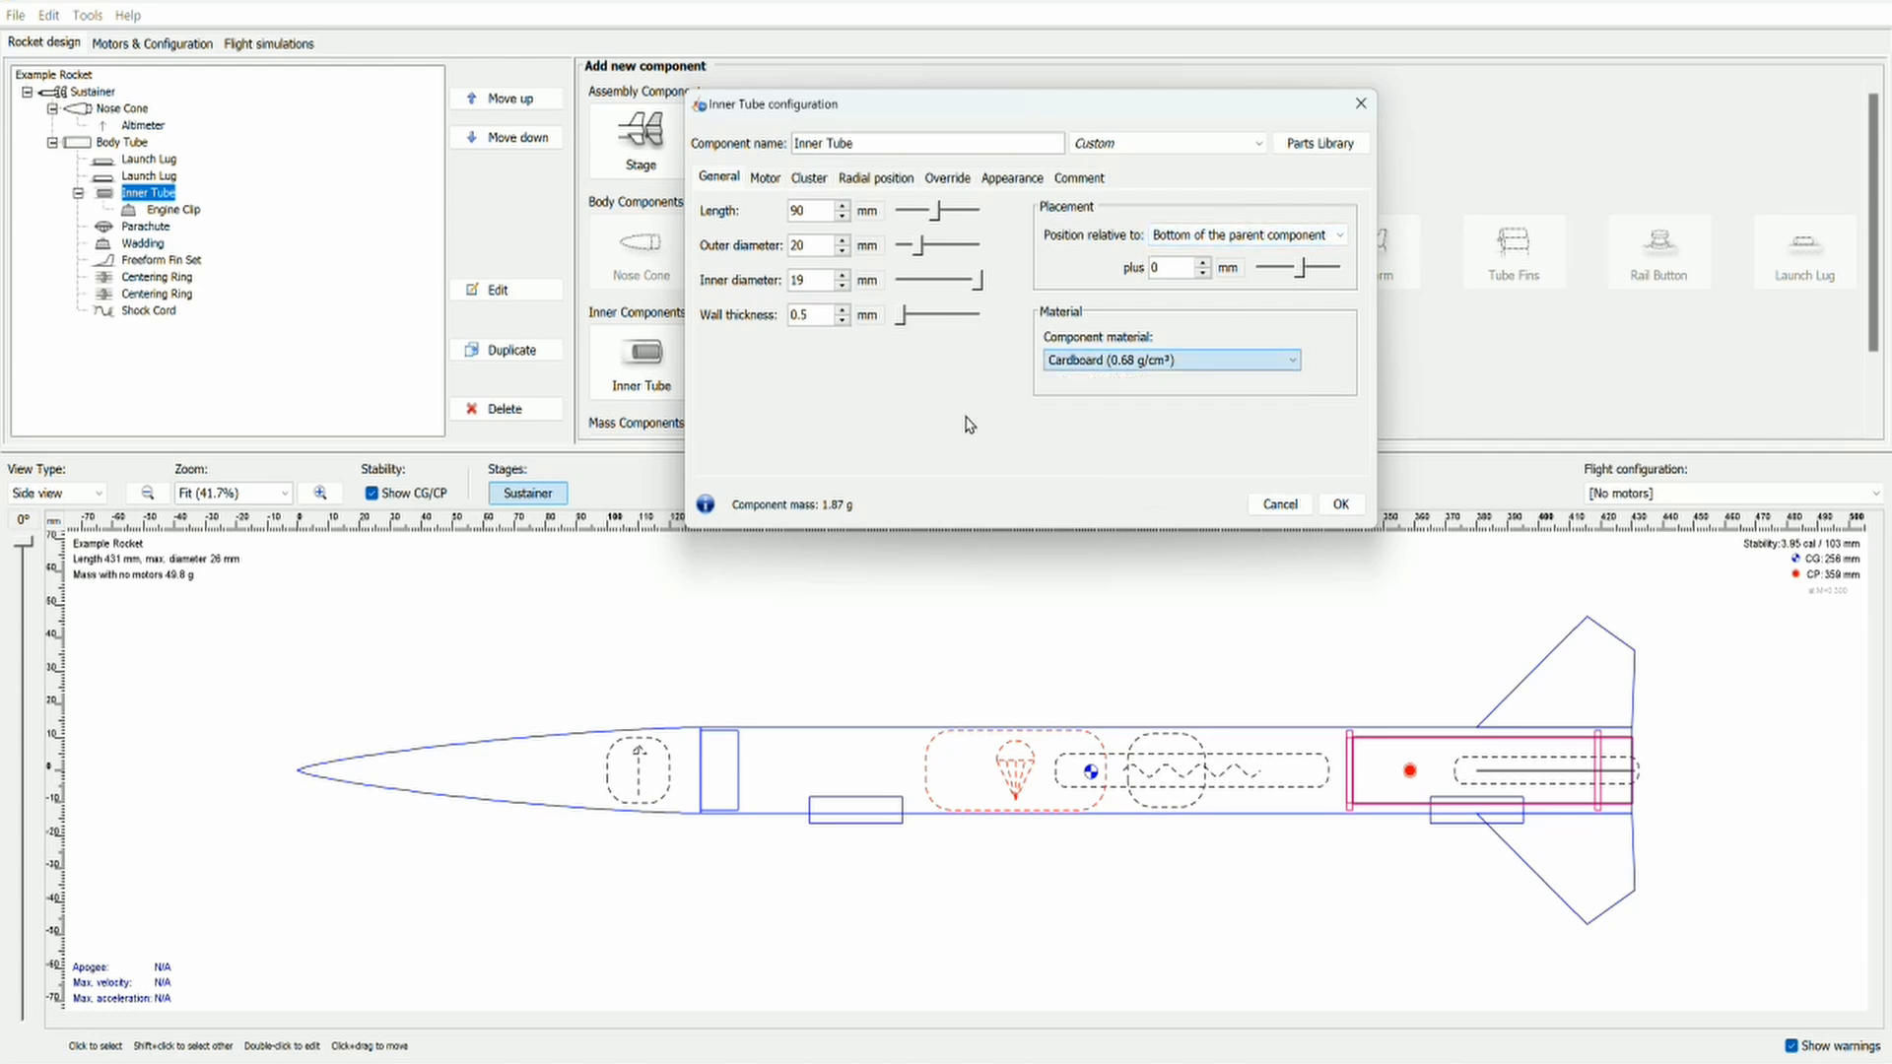
left_click(765, 178)
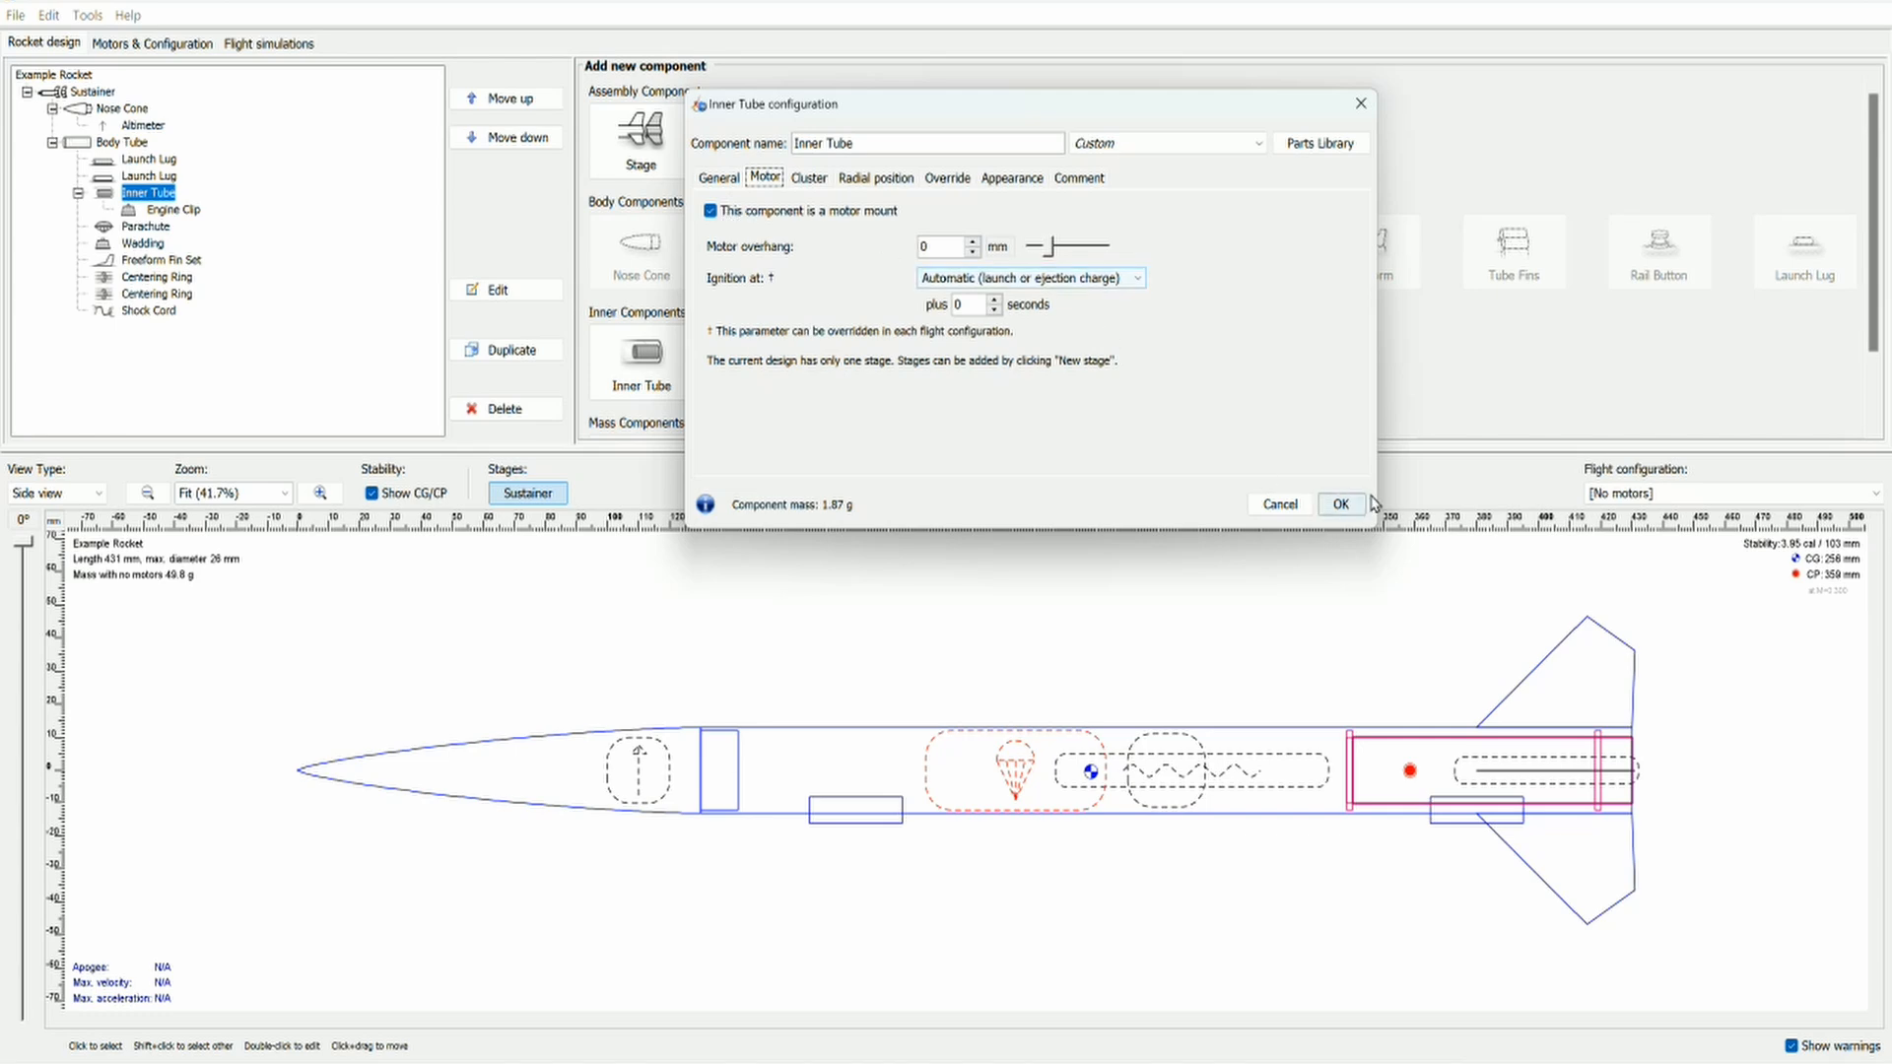
left_click(1340, 503)
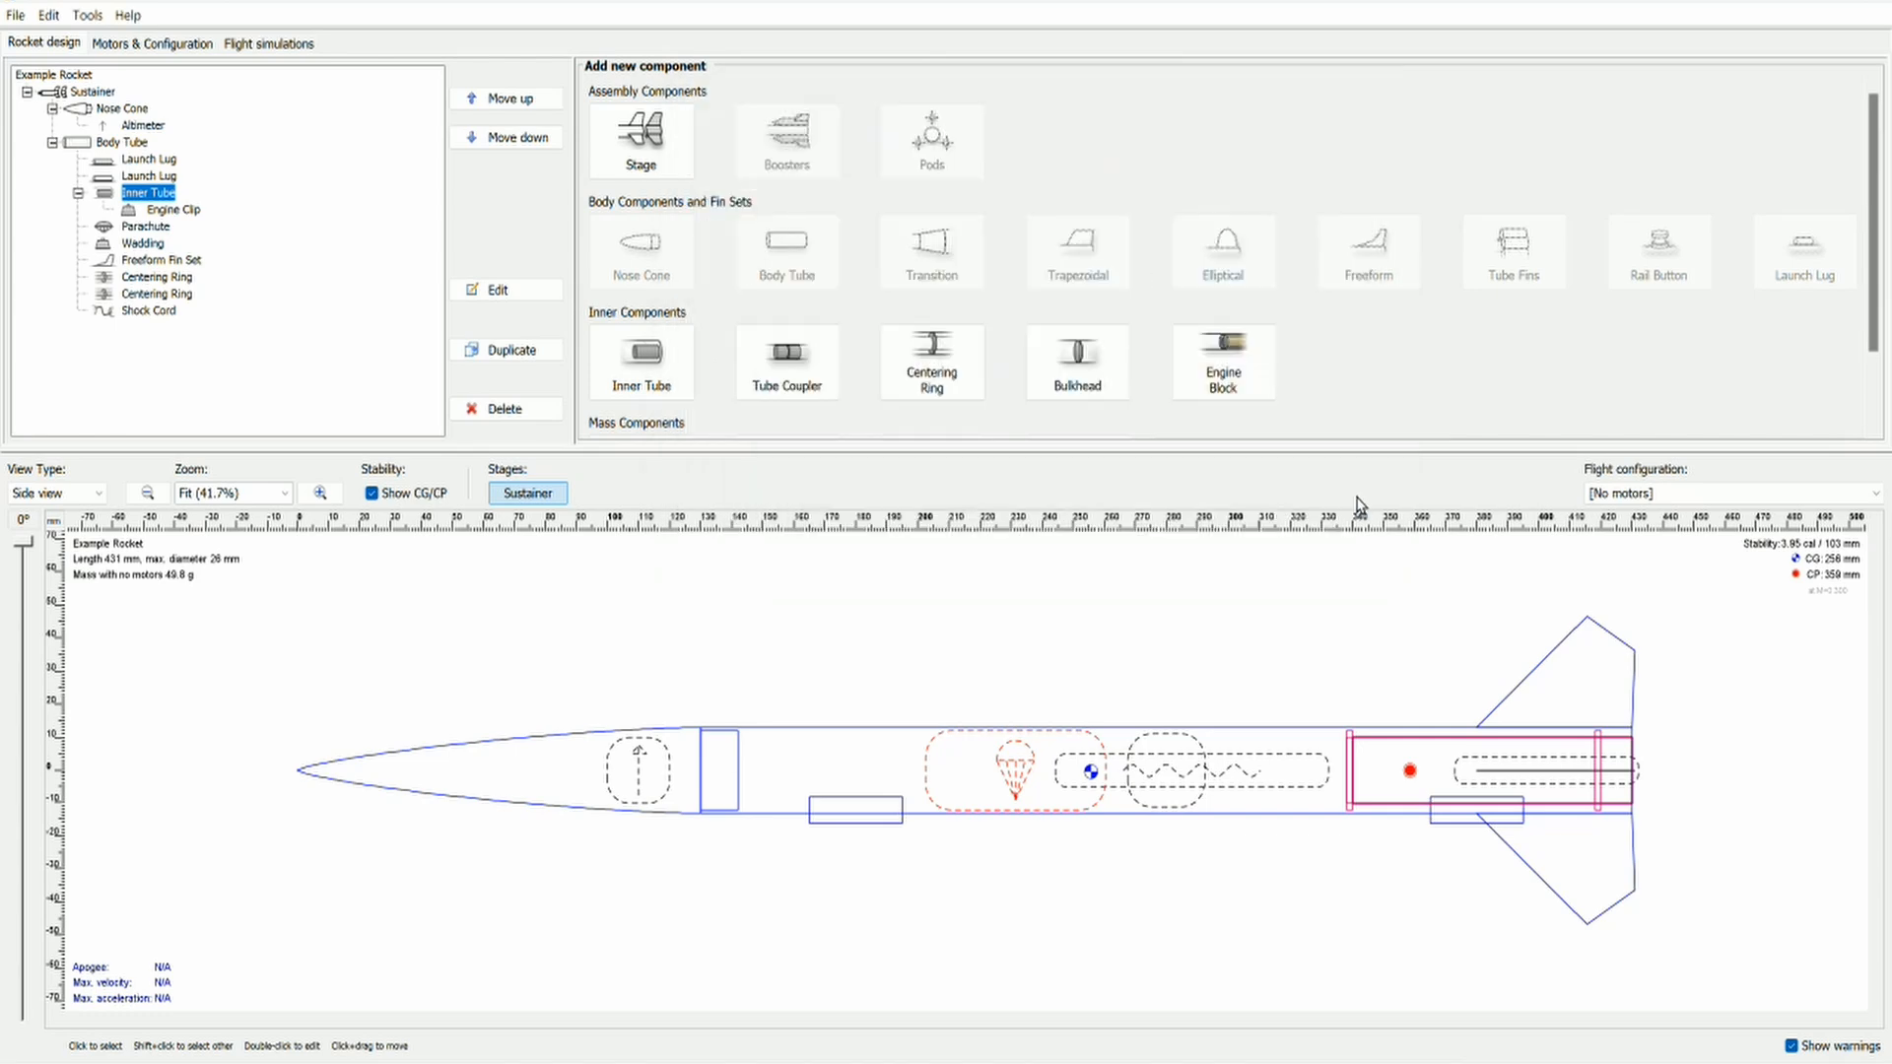
Step: Switch the flight configuration to Motor: B and rotate the rocket's side view to 5°
left_click(1623, 498)
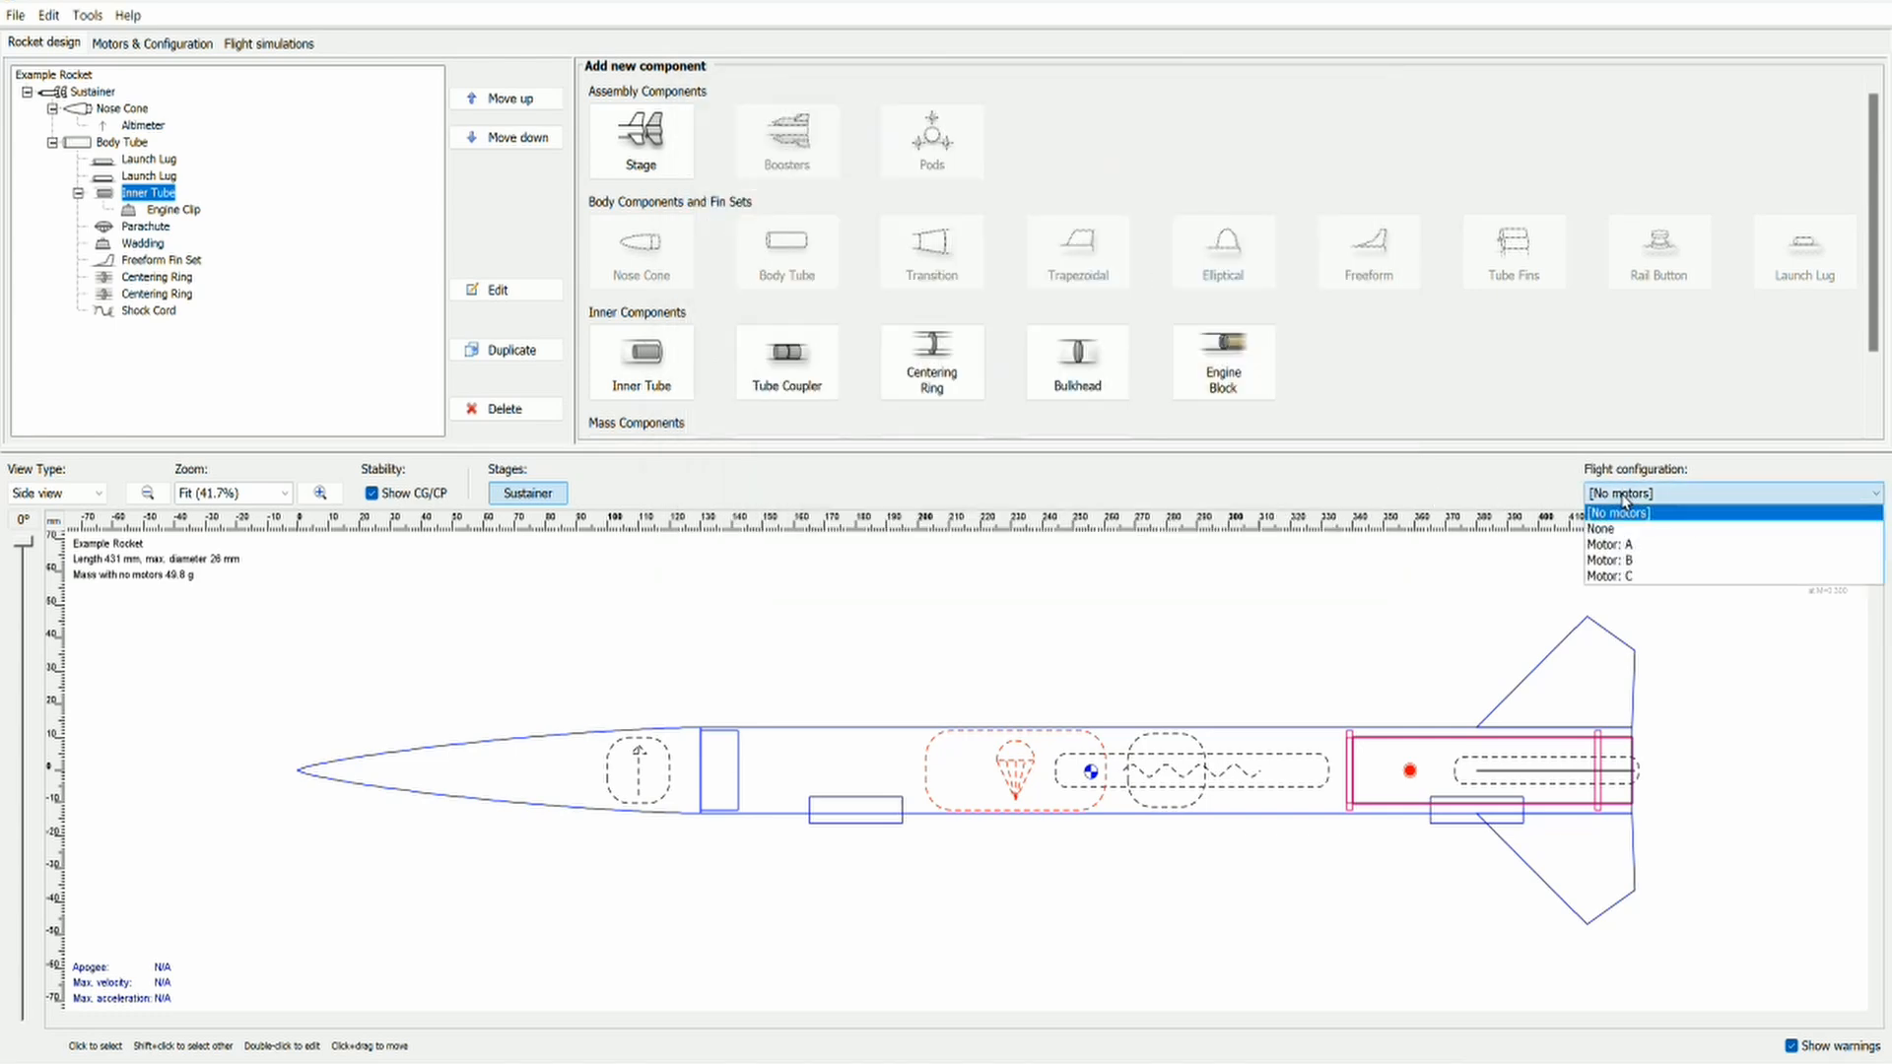
left_click(1644, 561)
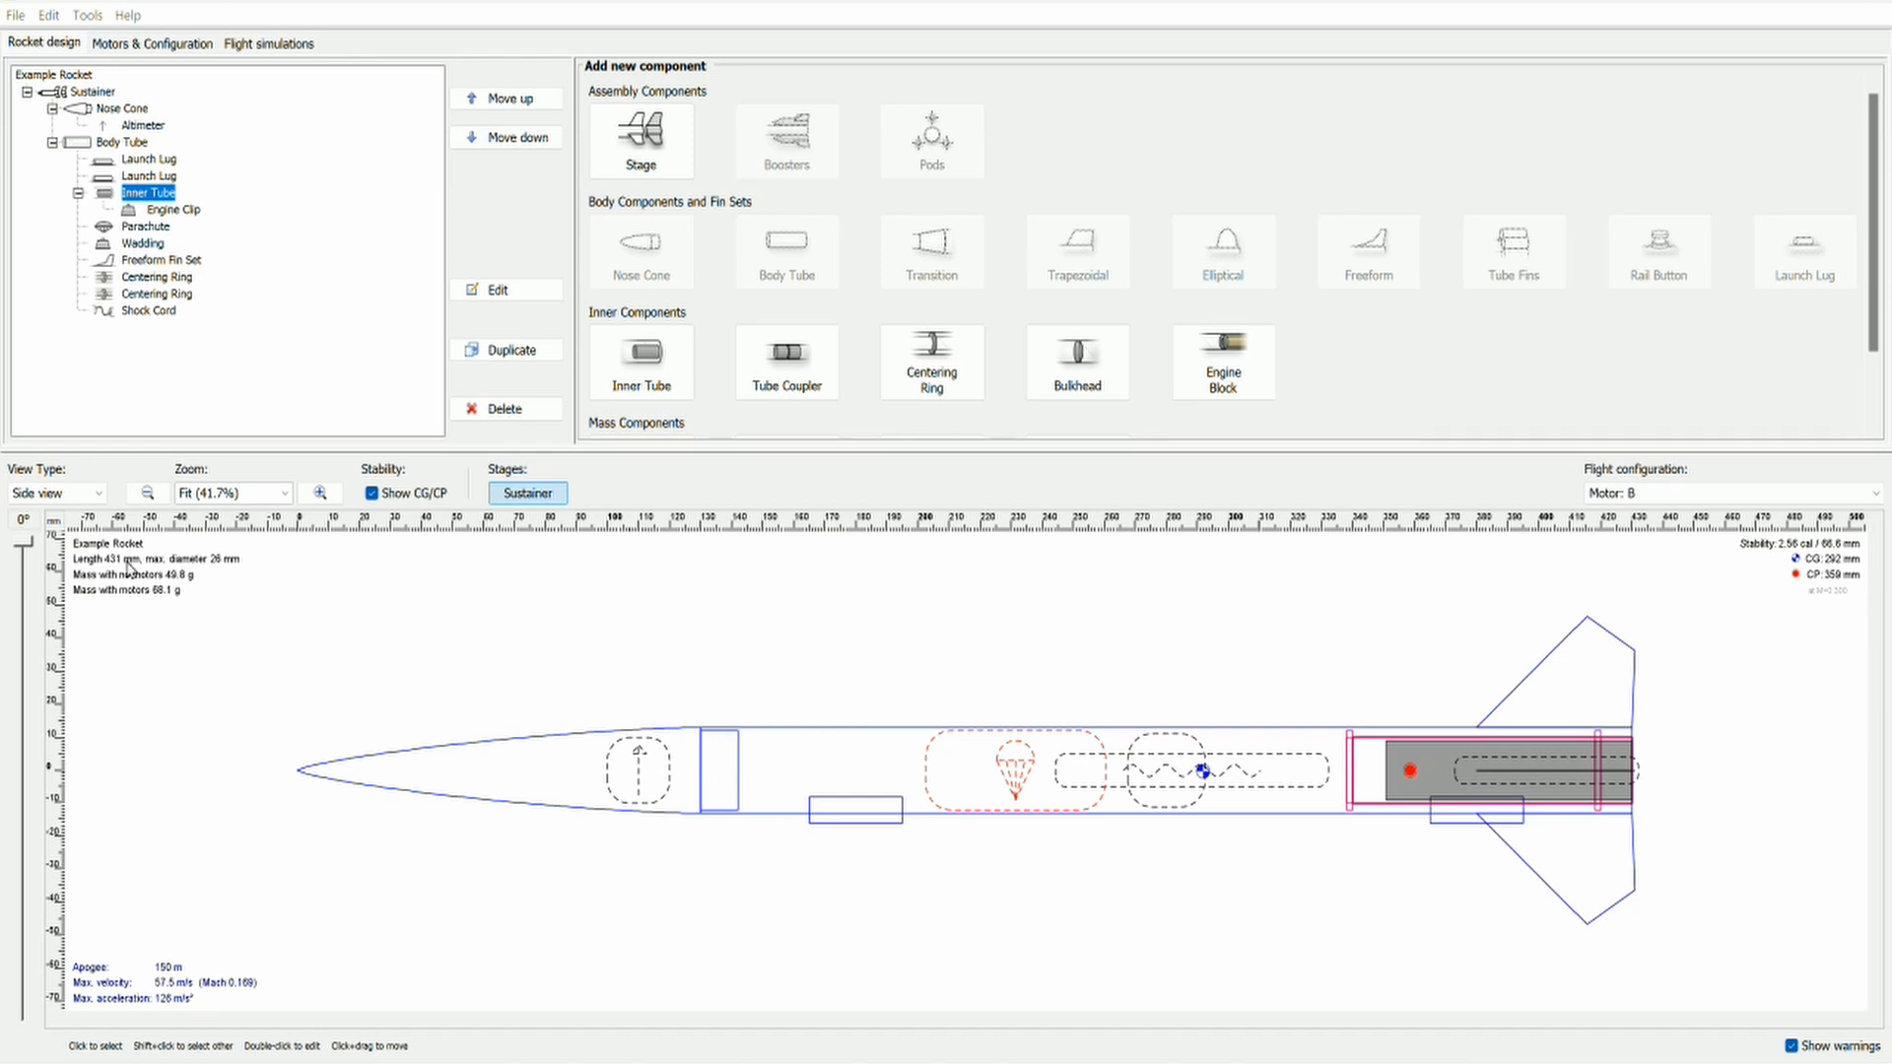
key("Tab")
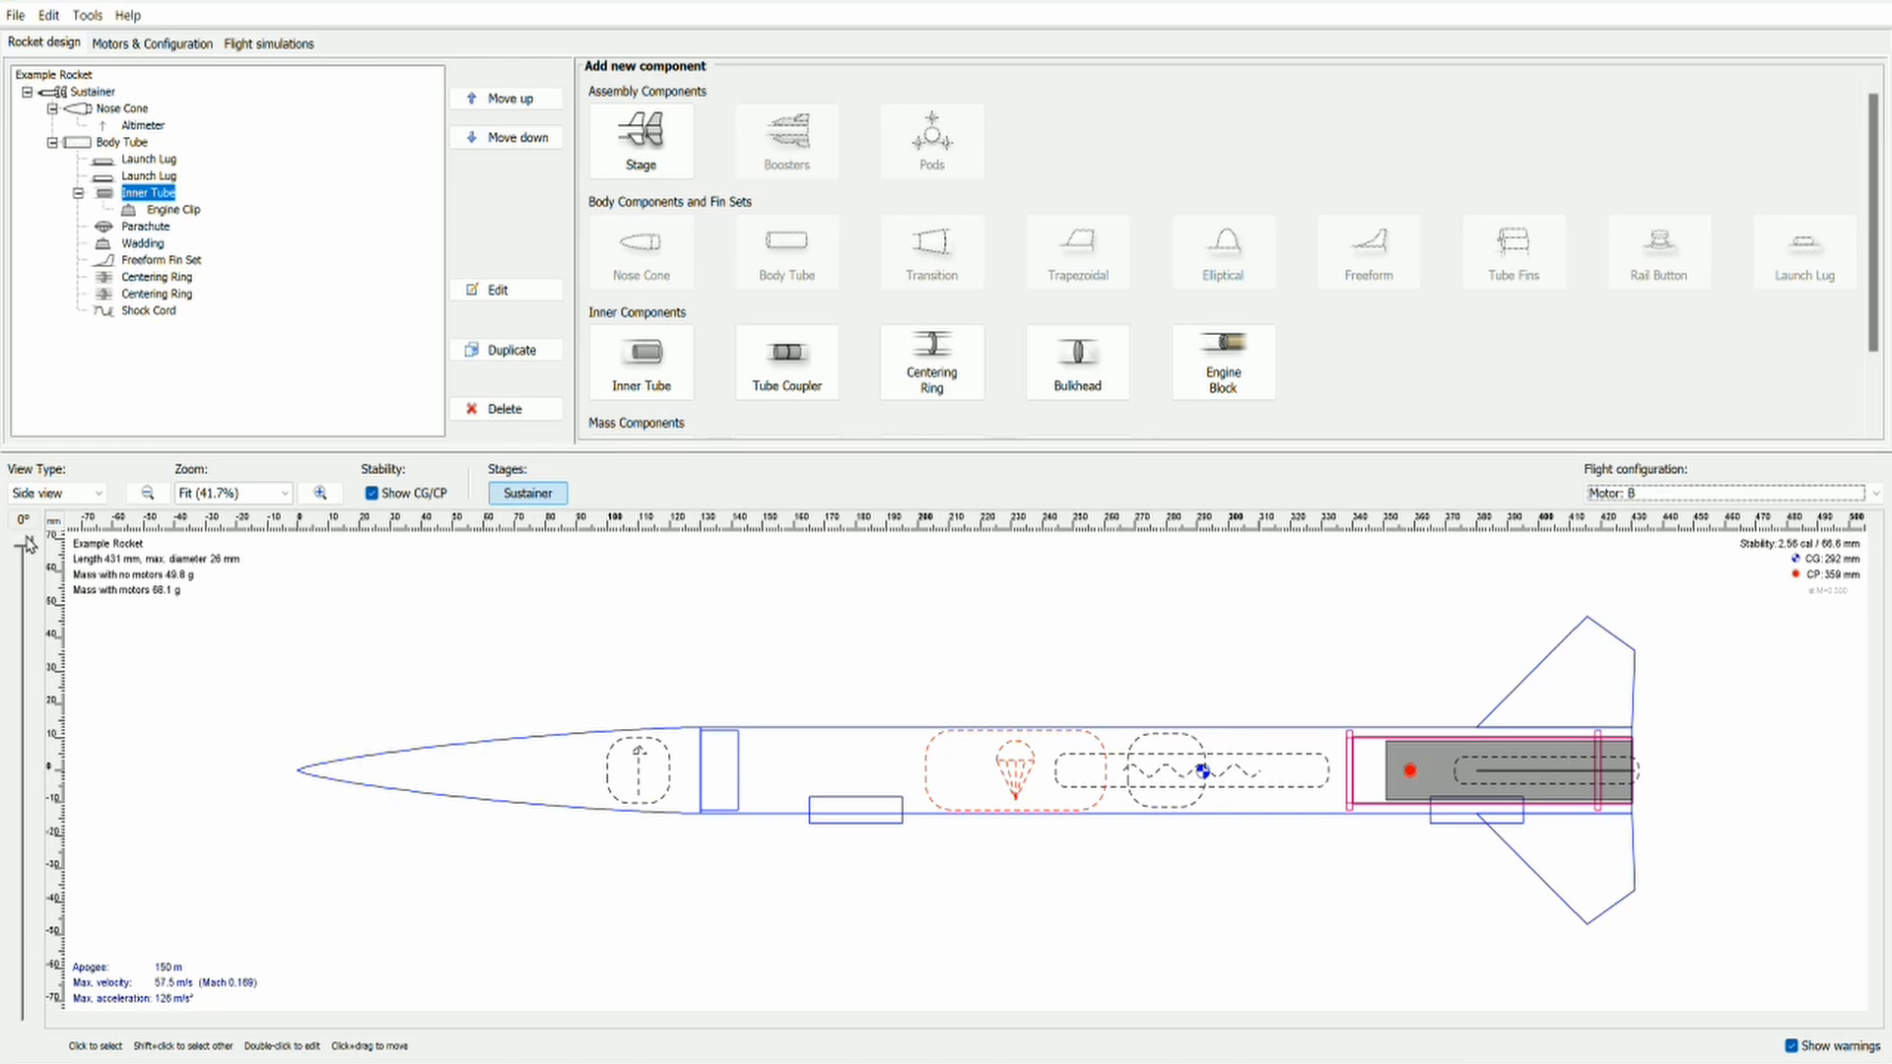
mouse_move(27, 549)
left_mouse_down()
mouse_move(12, 626)
mouse_move(22, 549)
left_mouse_up()
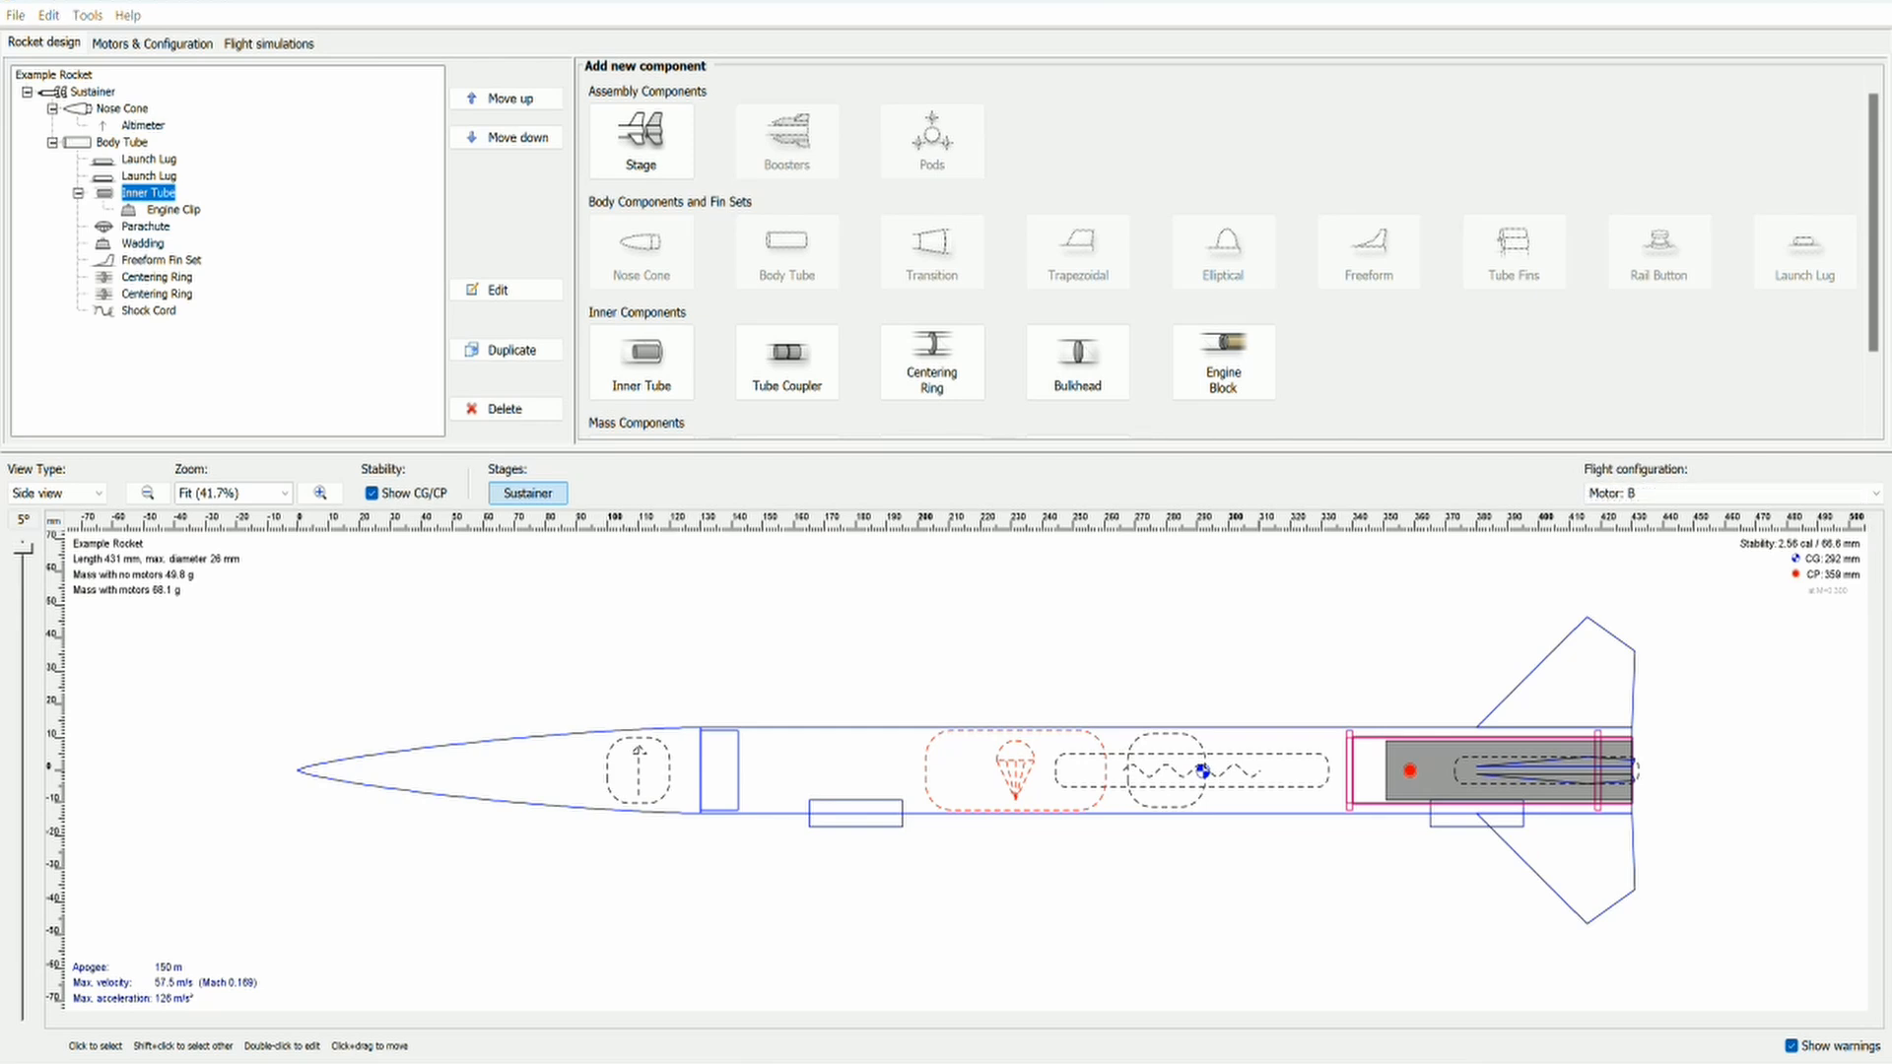
Step: Lower the peak point of the freeform fin shape to about X 35.7 mm, Y 29.5 mm
left_click(182, 262)
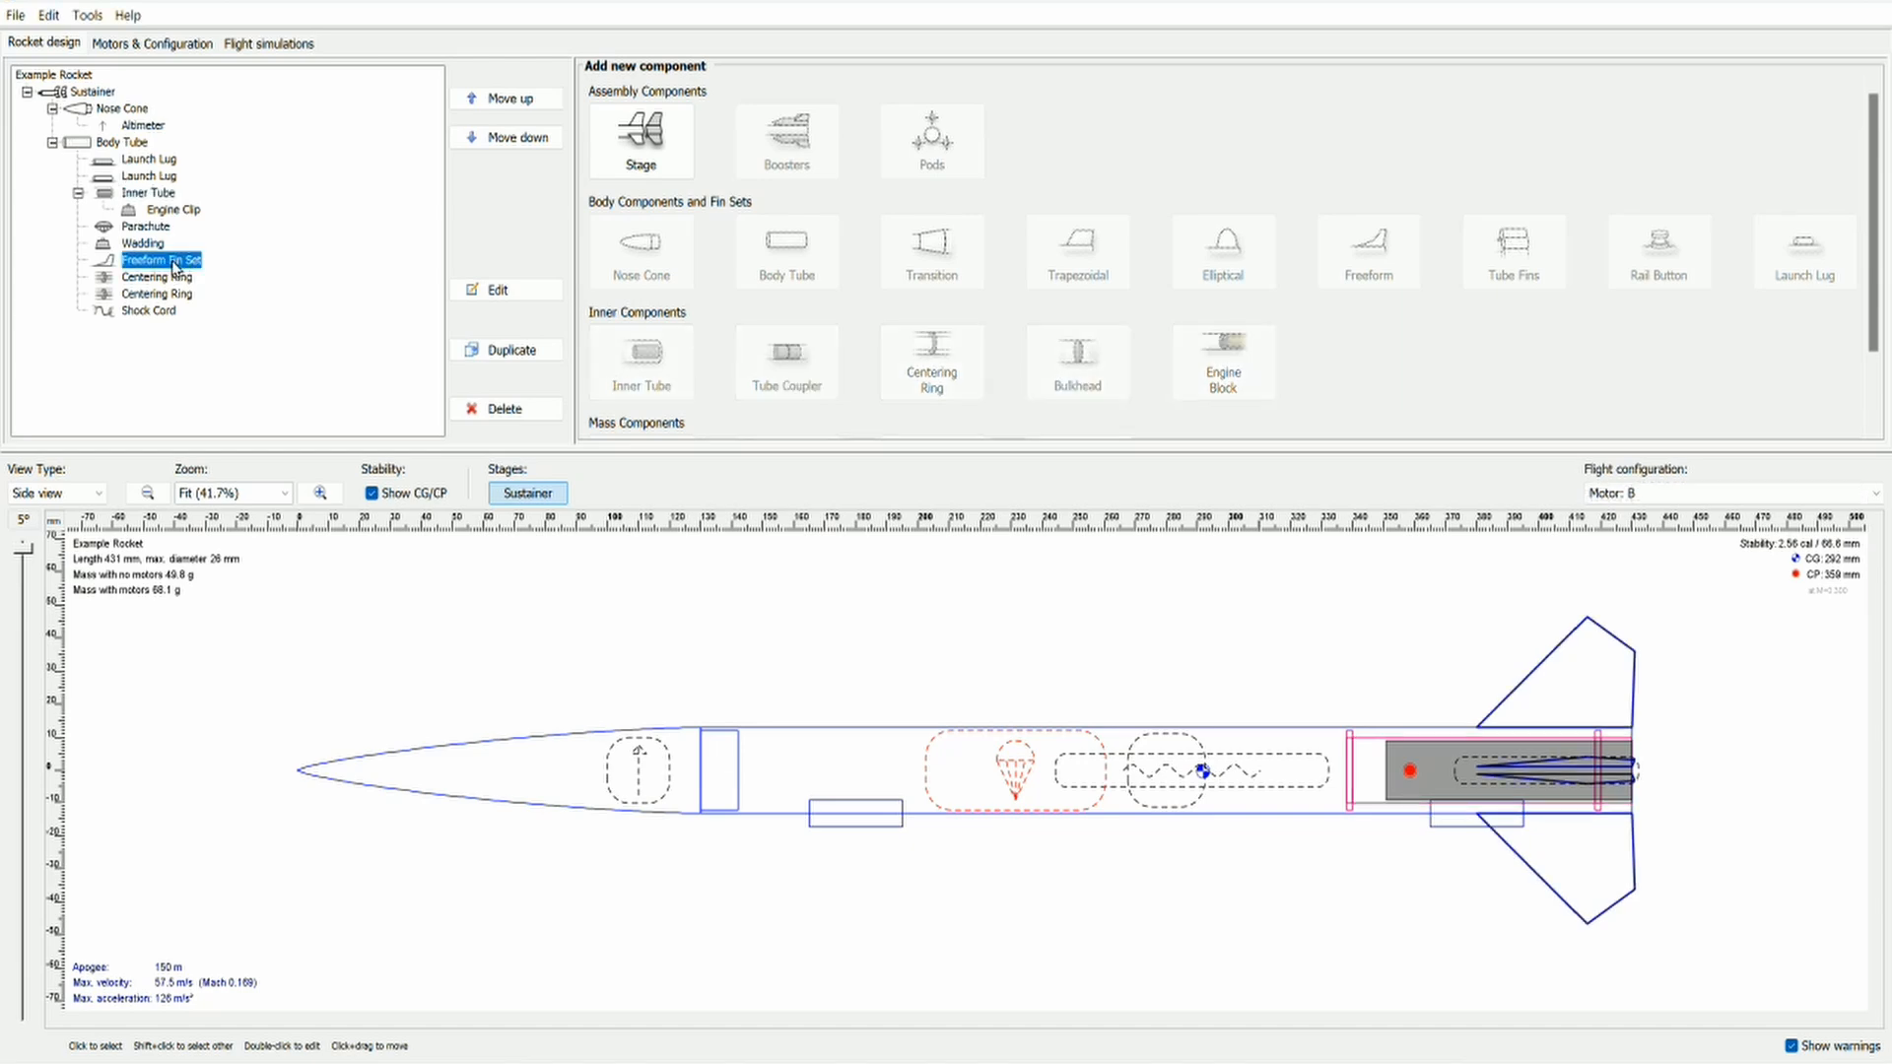
double_click(176, 264)
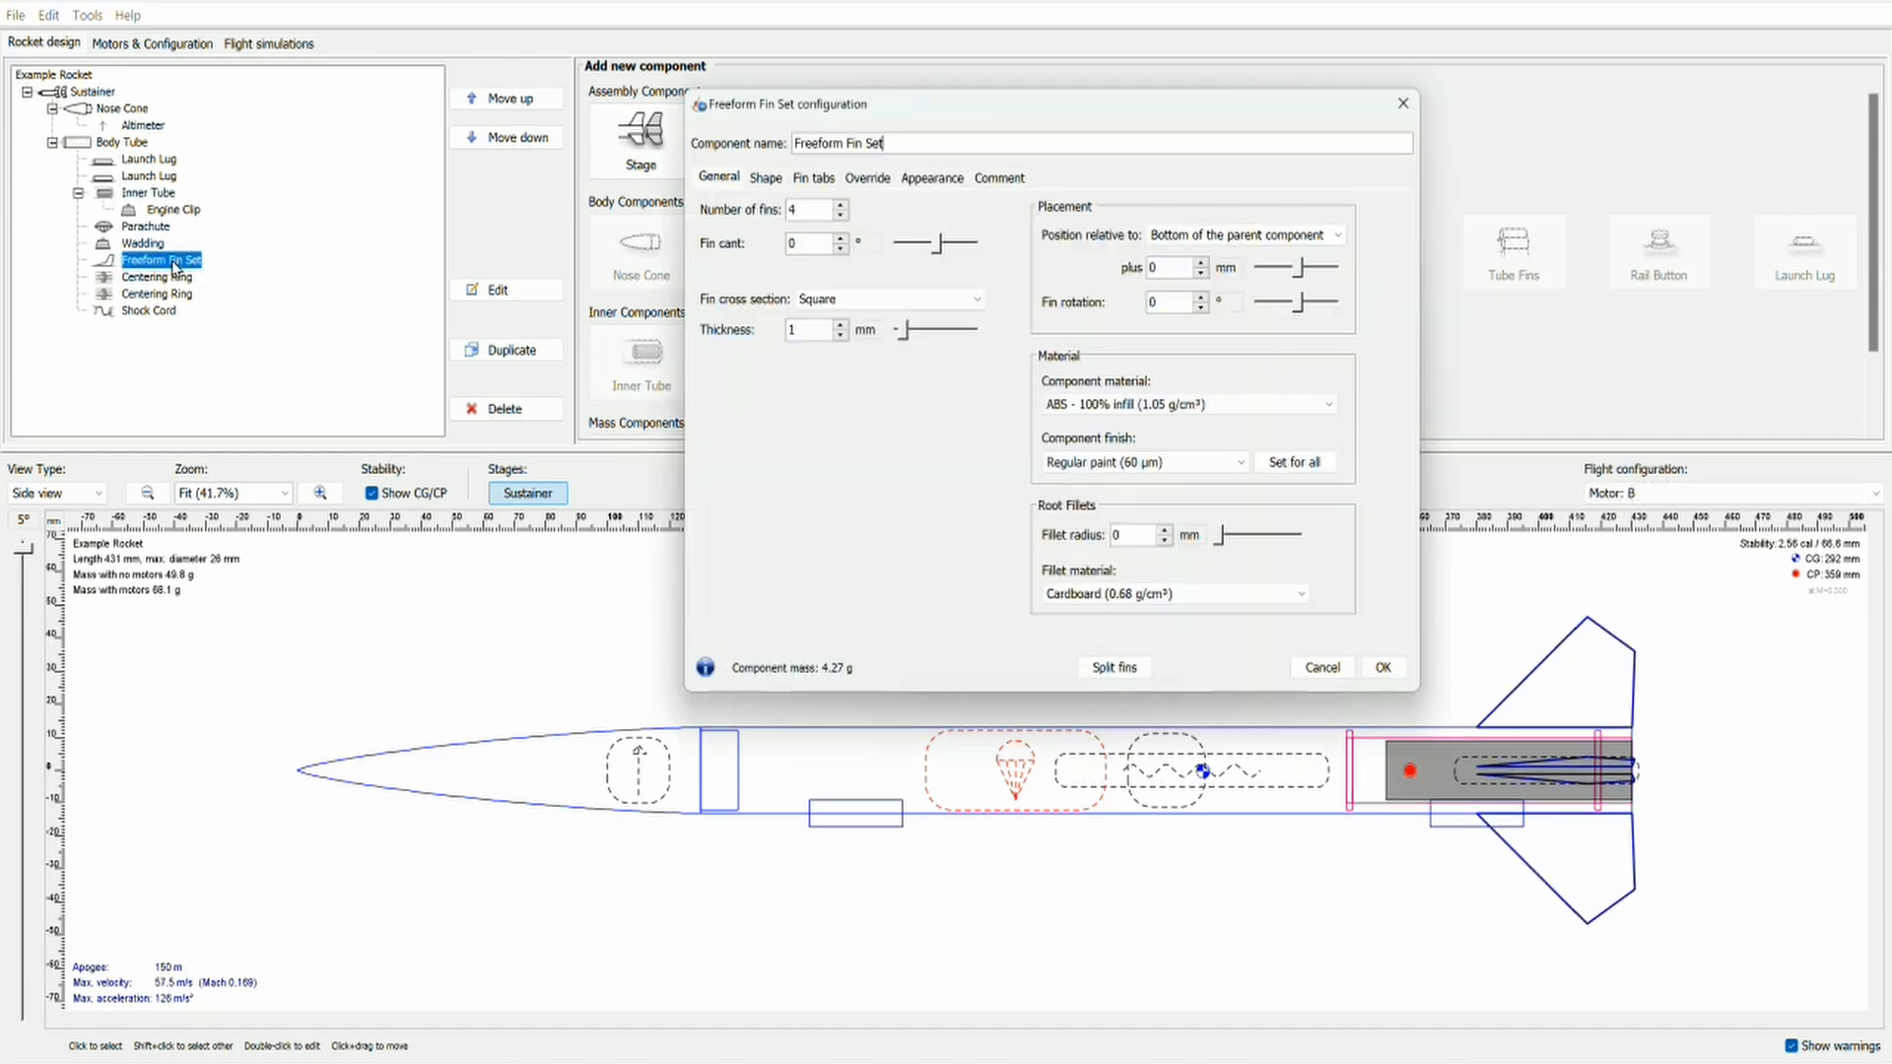
left_click(765, 177)
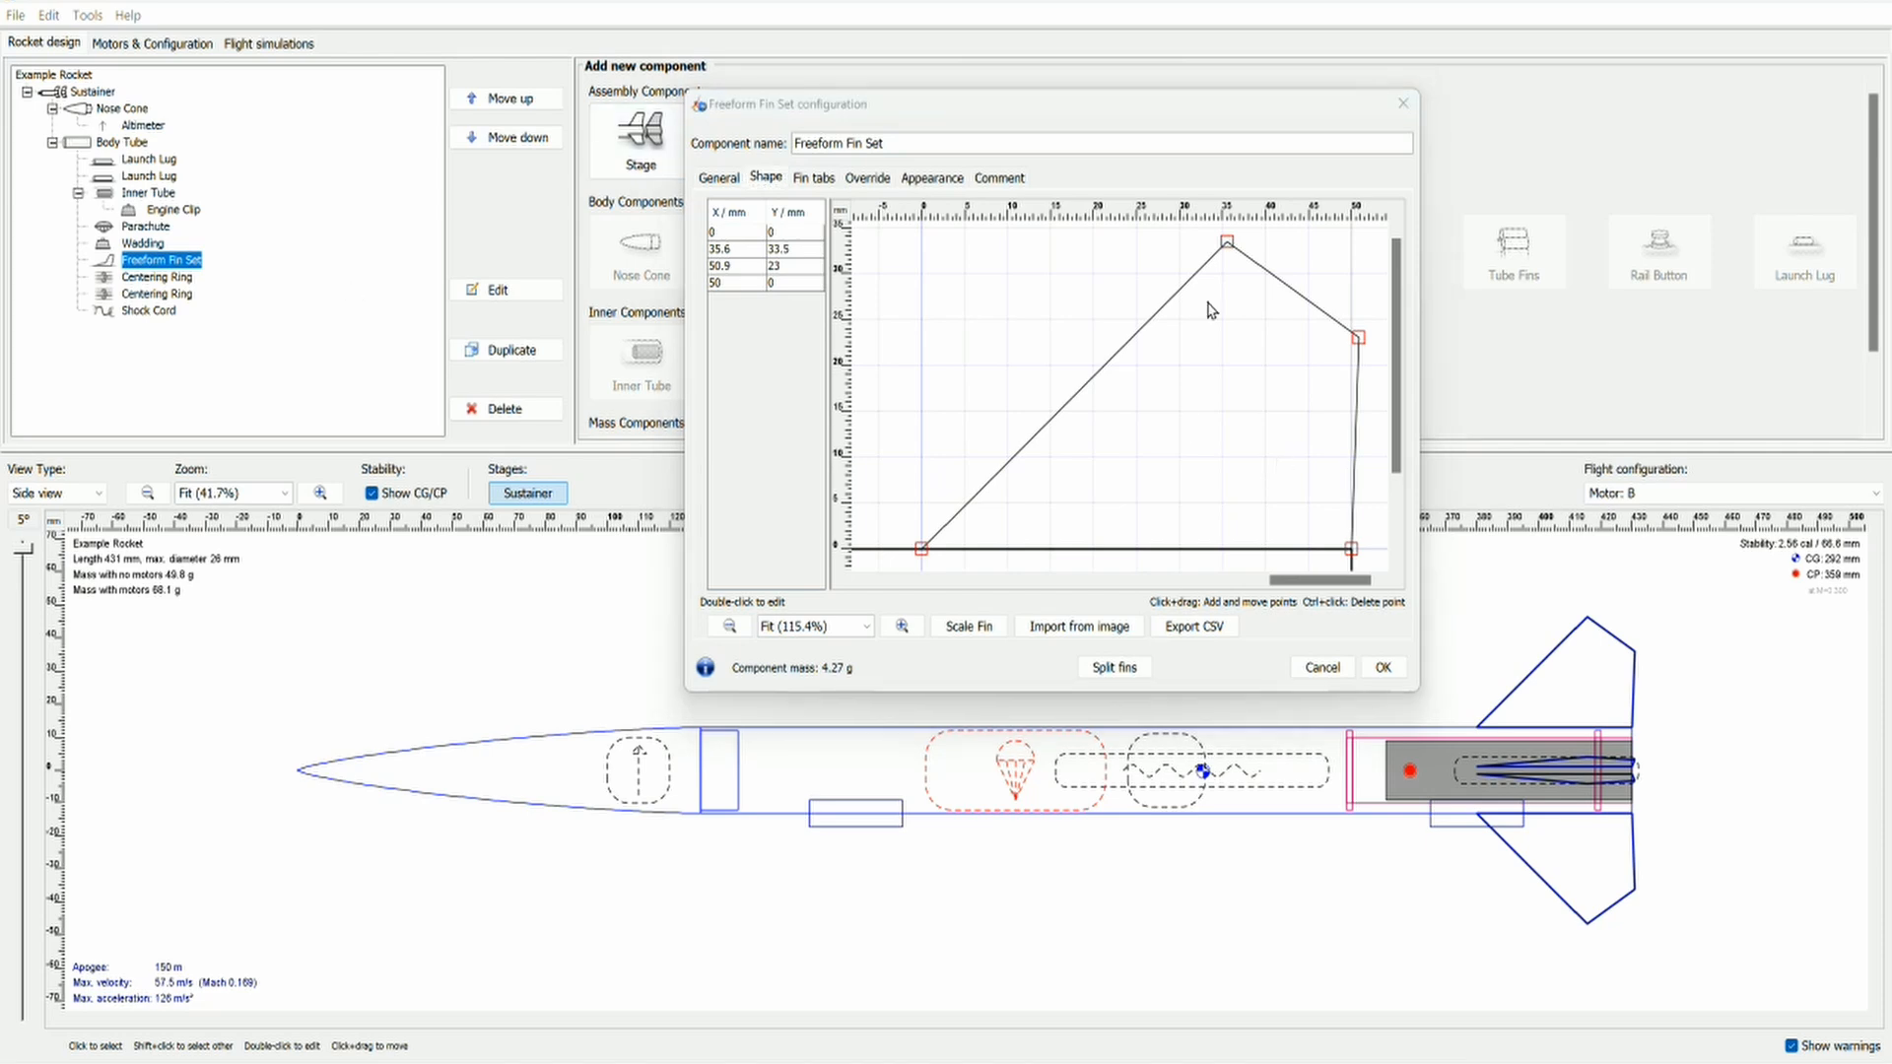
left_click_drag(1228, 247, 1226, 282)
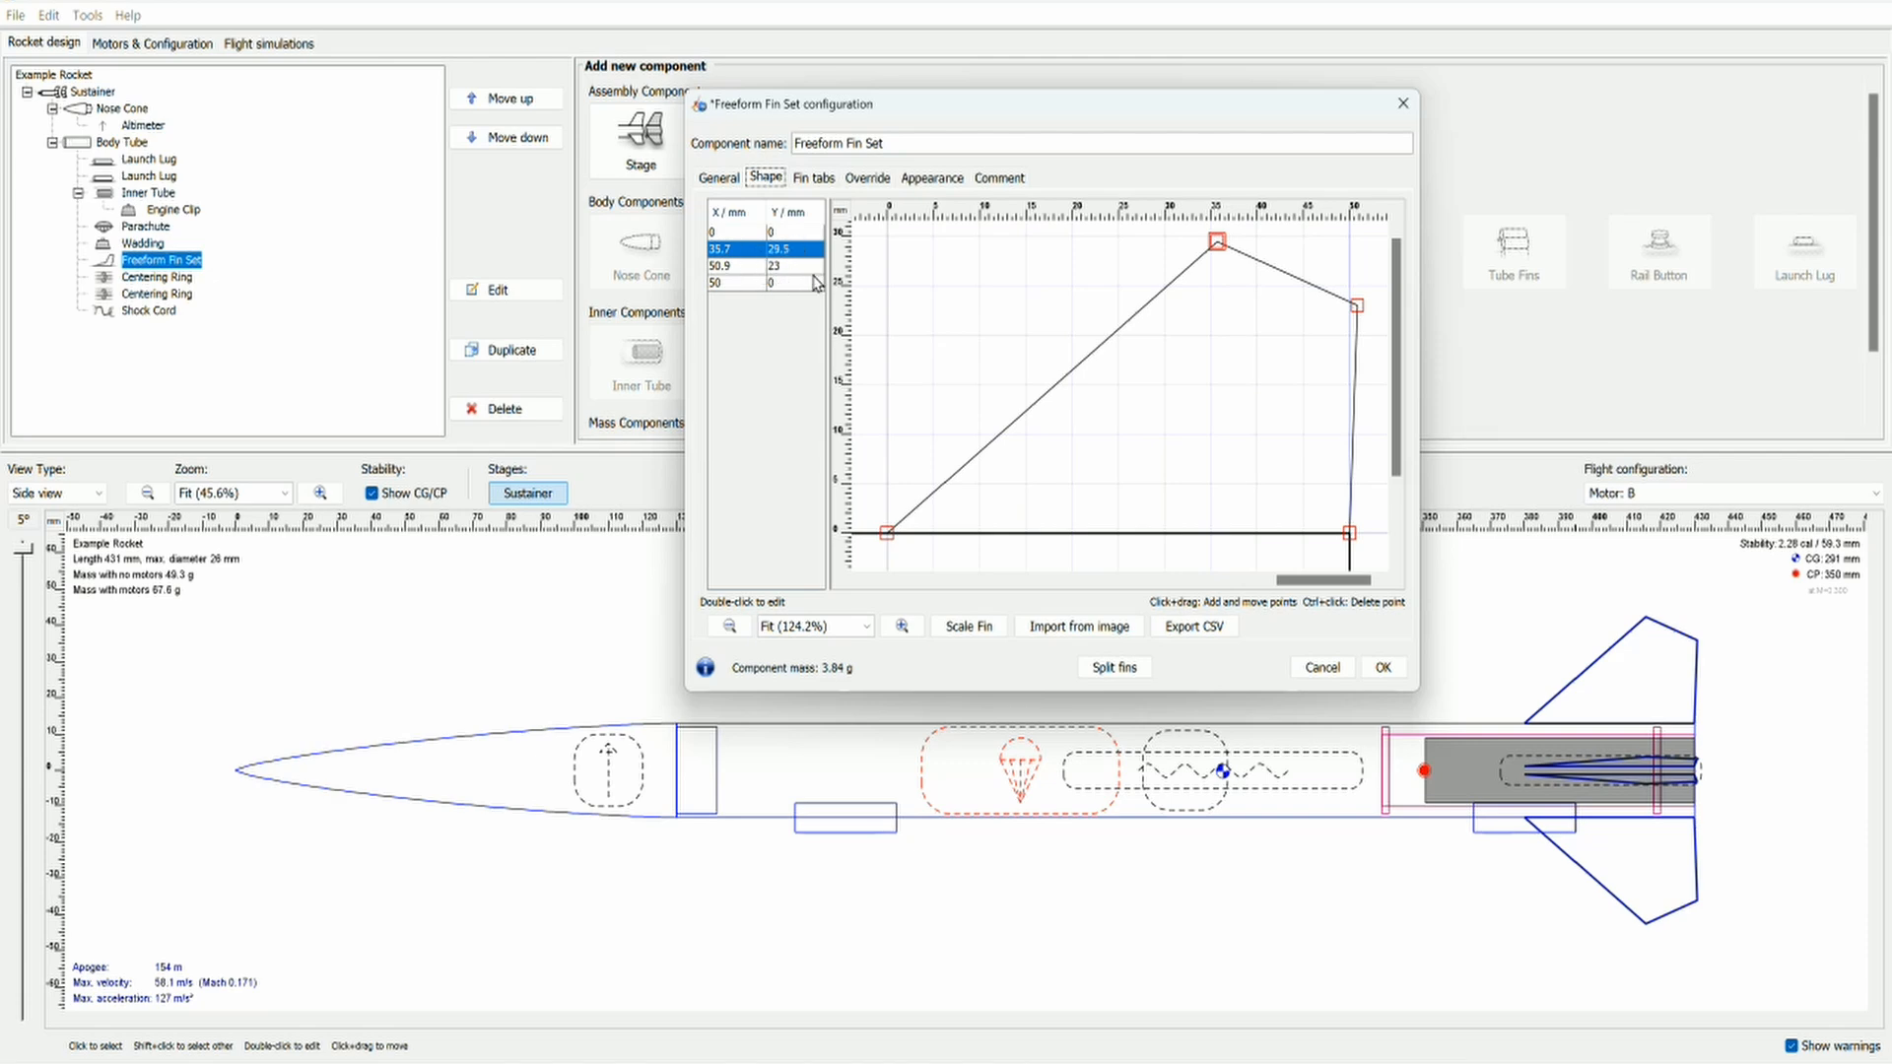
left_click(1067, 376)
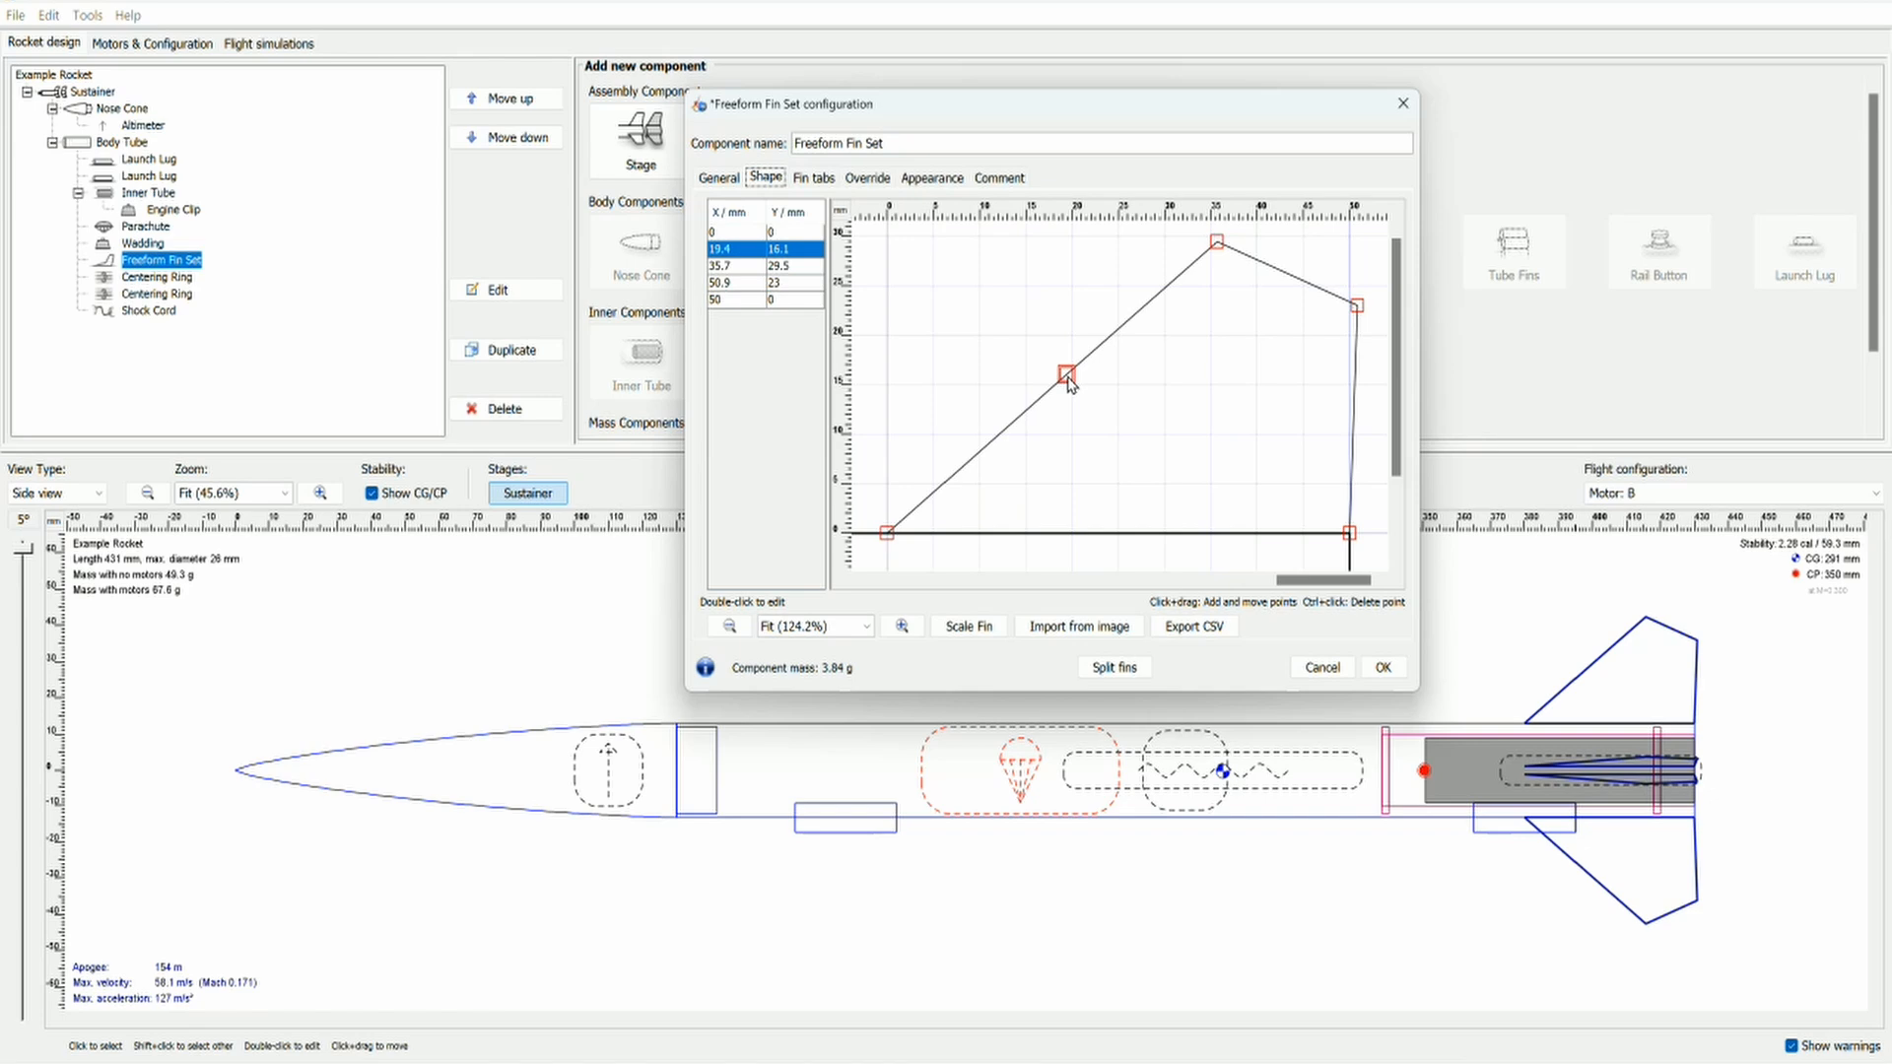
Step: Try the freeform fin set with 3 fins, return it to 4, and discard all changes to the fin set
left_click(721, 180)
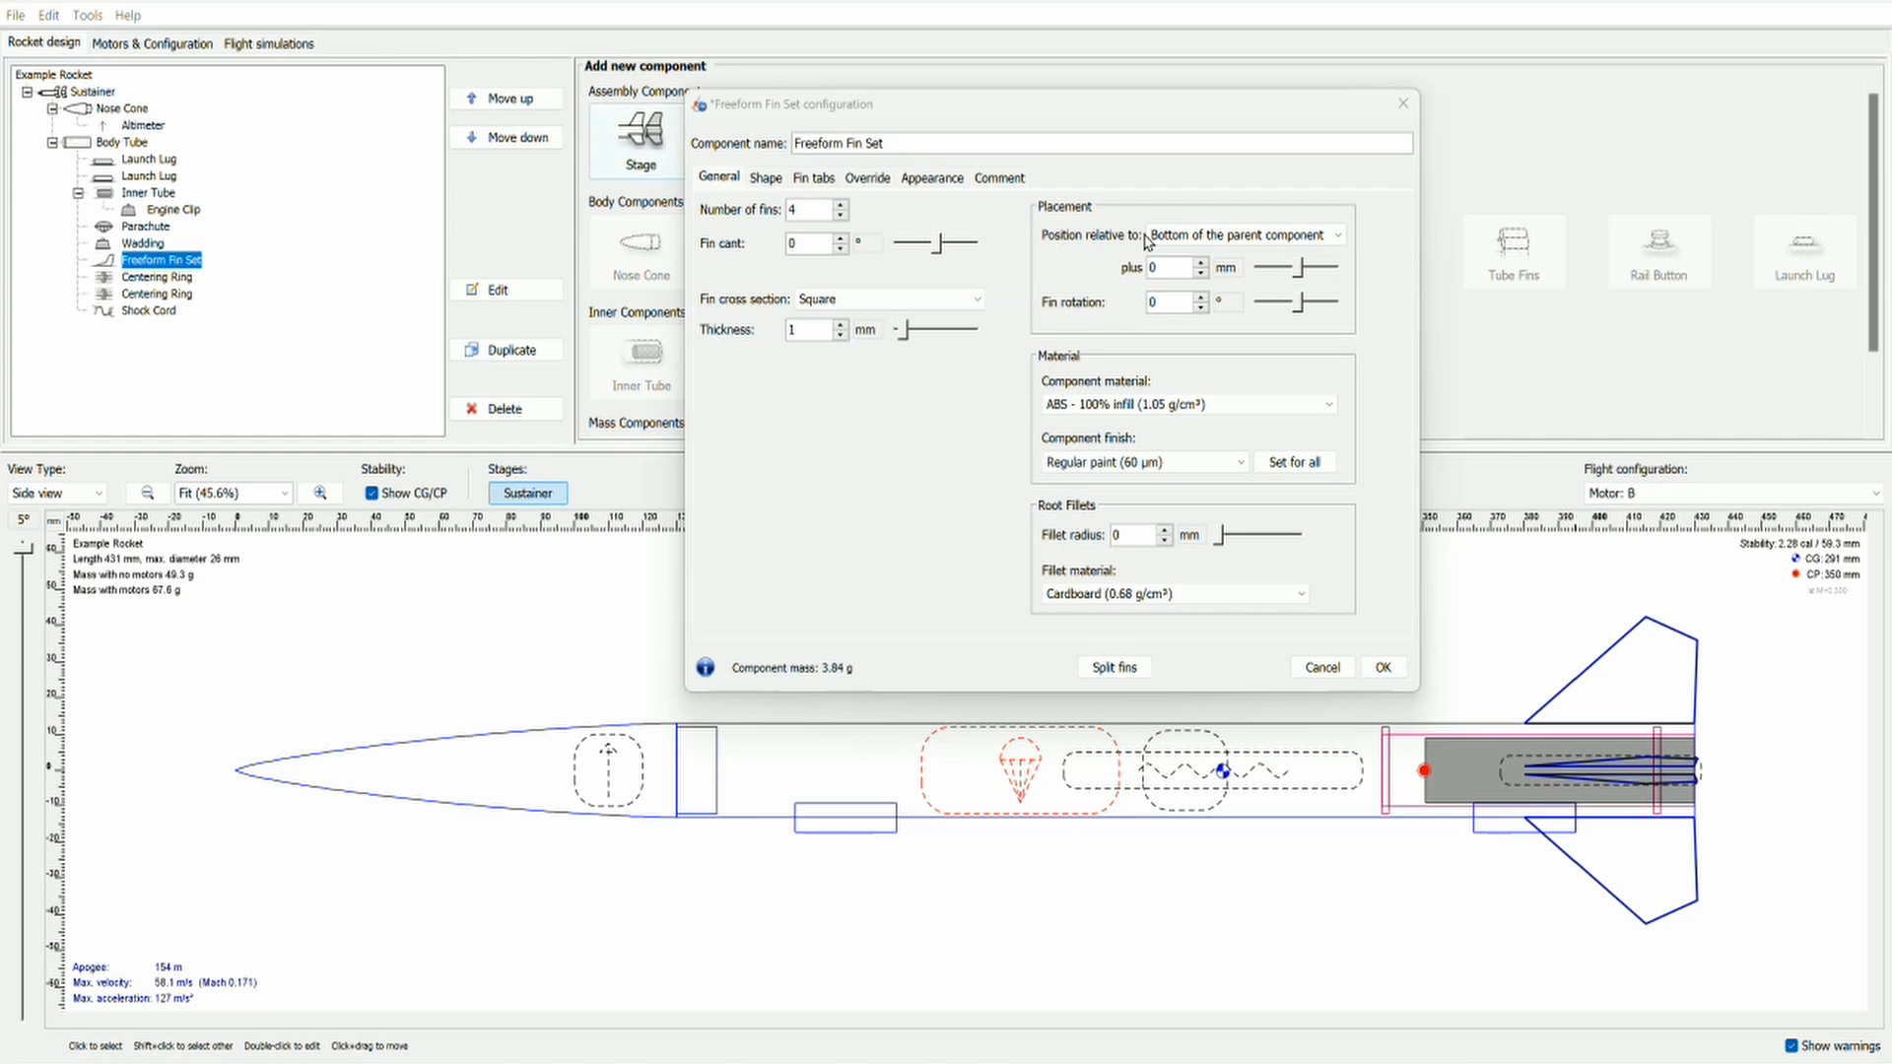
left_click(841, 218)
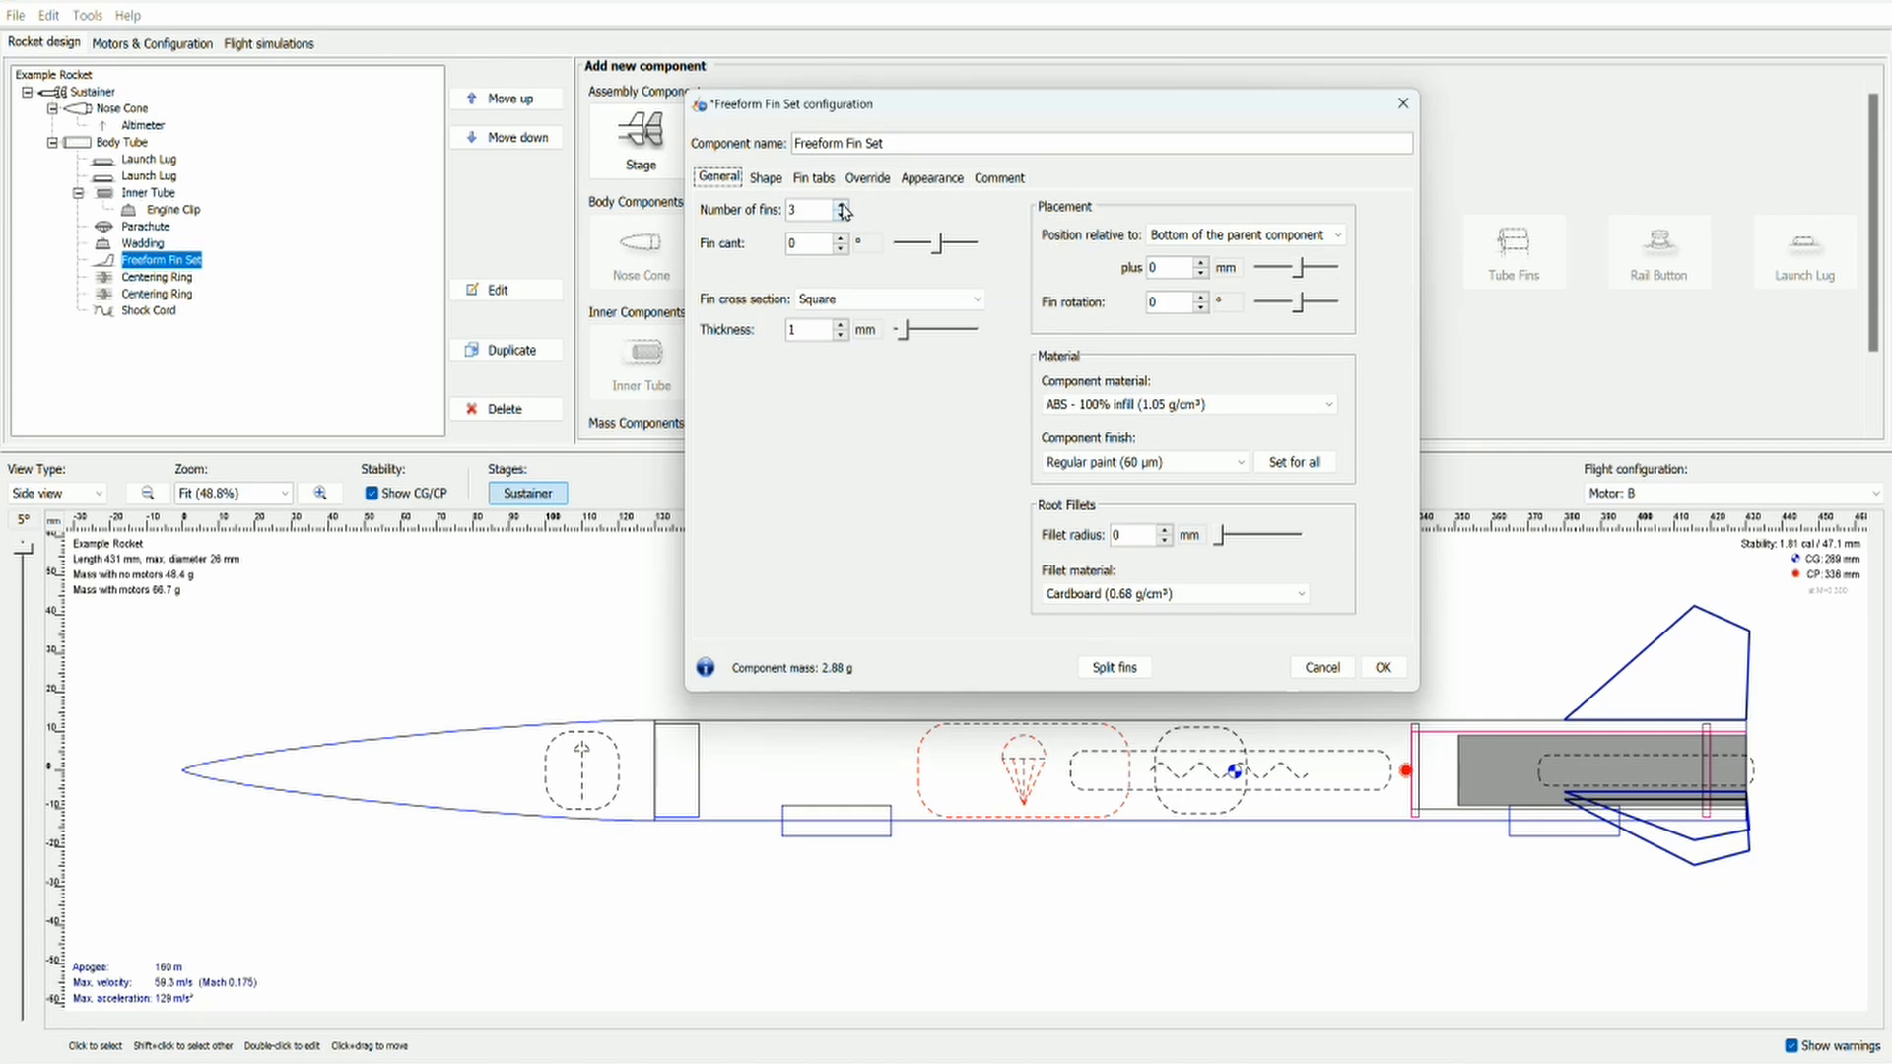
left_click(841, 208)
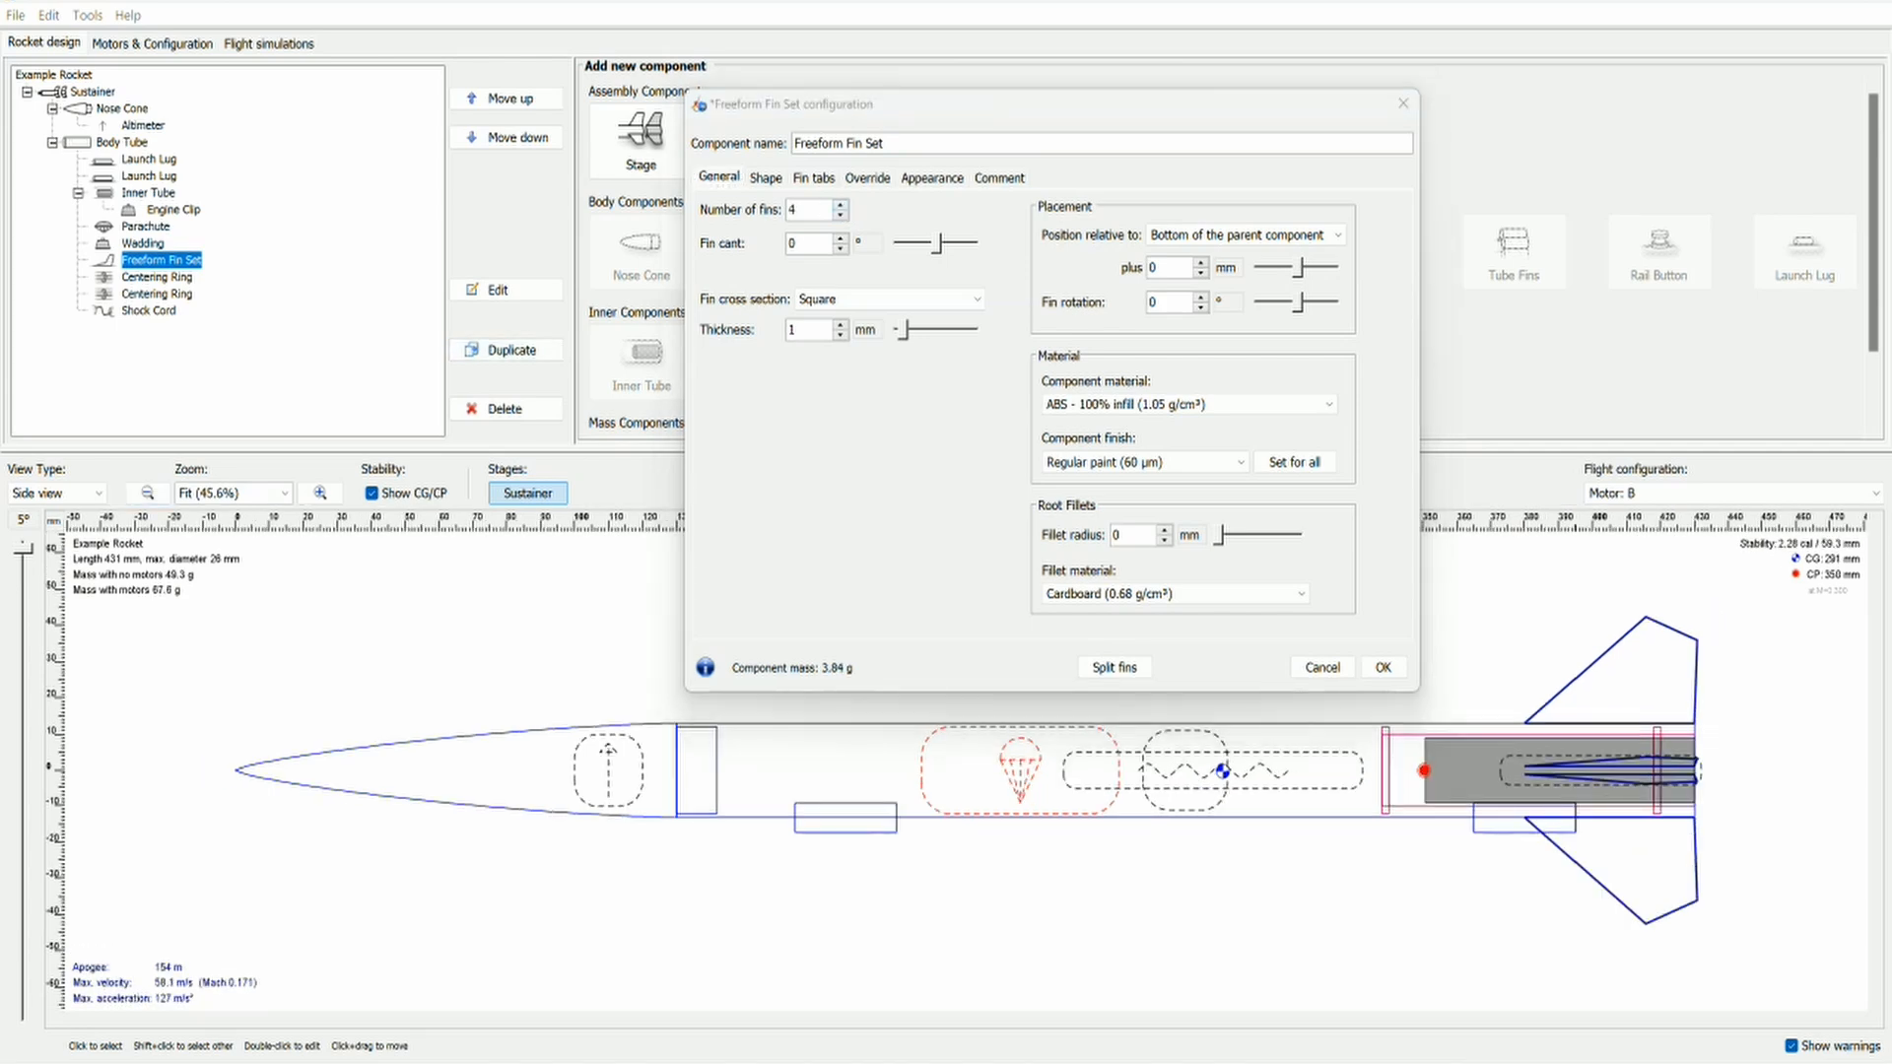
left_click(1326, 672)
left_click(1016, 457)
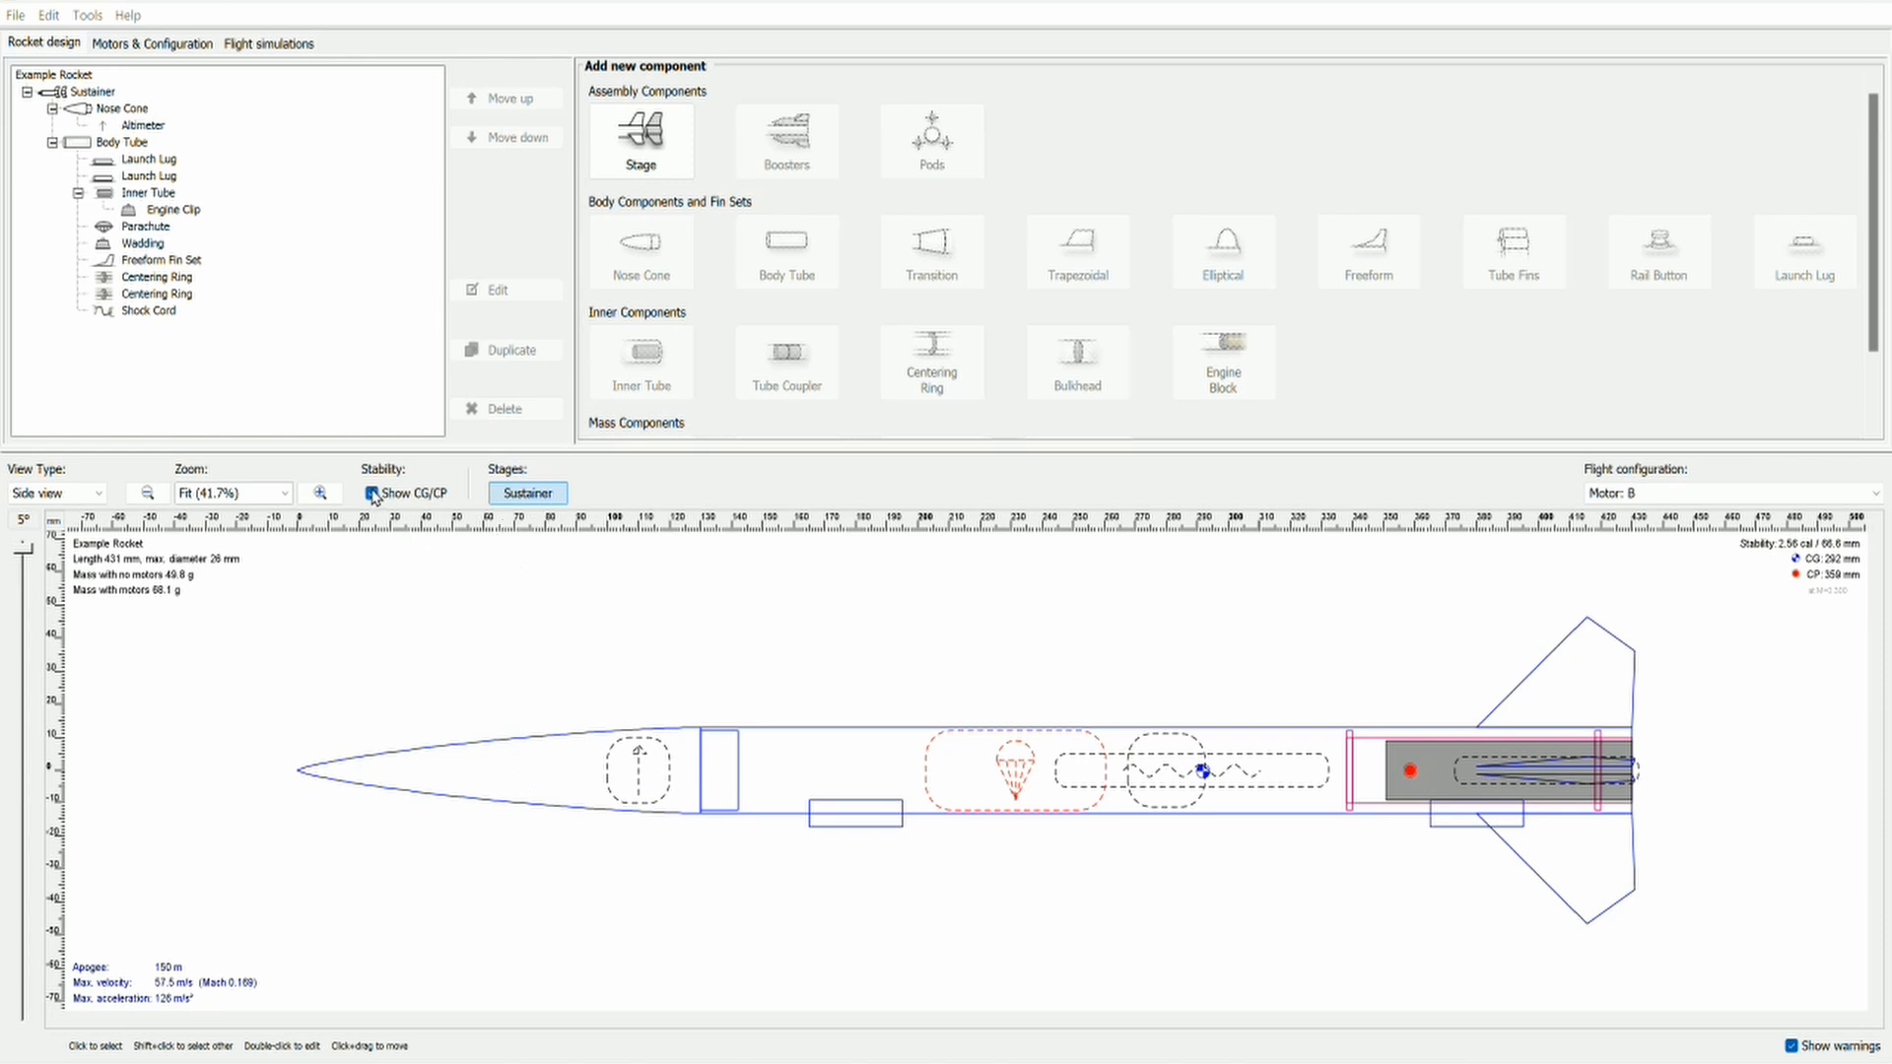
Step: Look through the available mass components and the mass type options of the altimeter in the nose cone
scroll(948, 308, "down", 3)
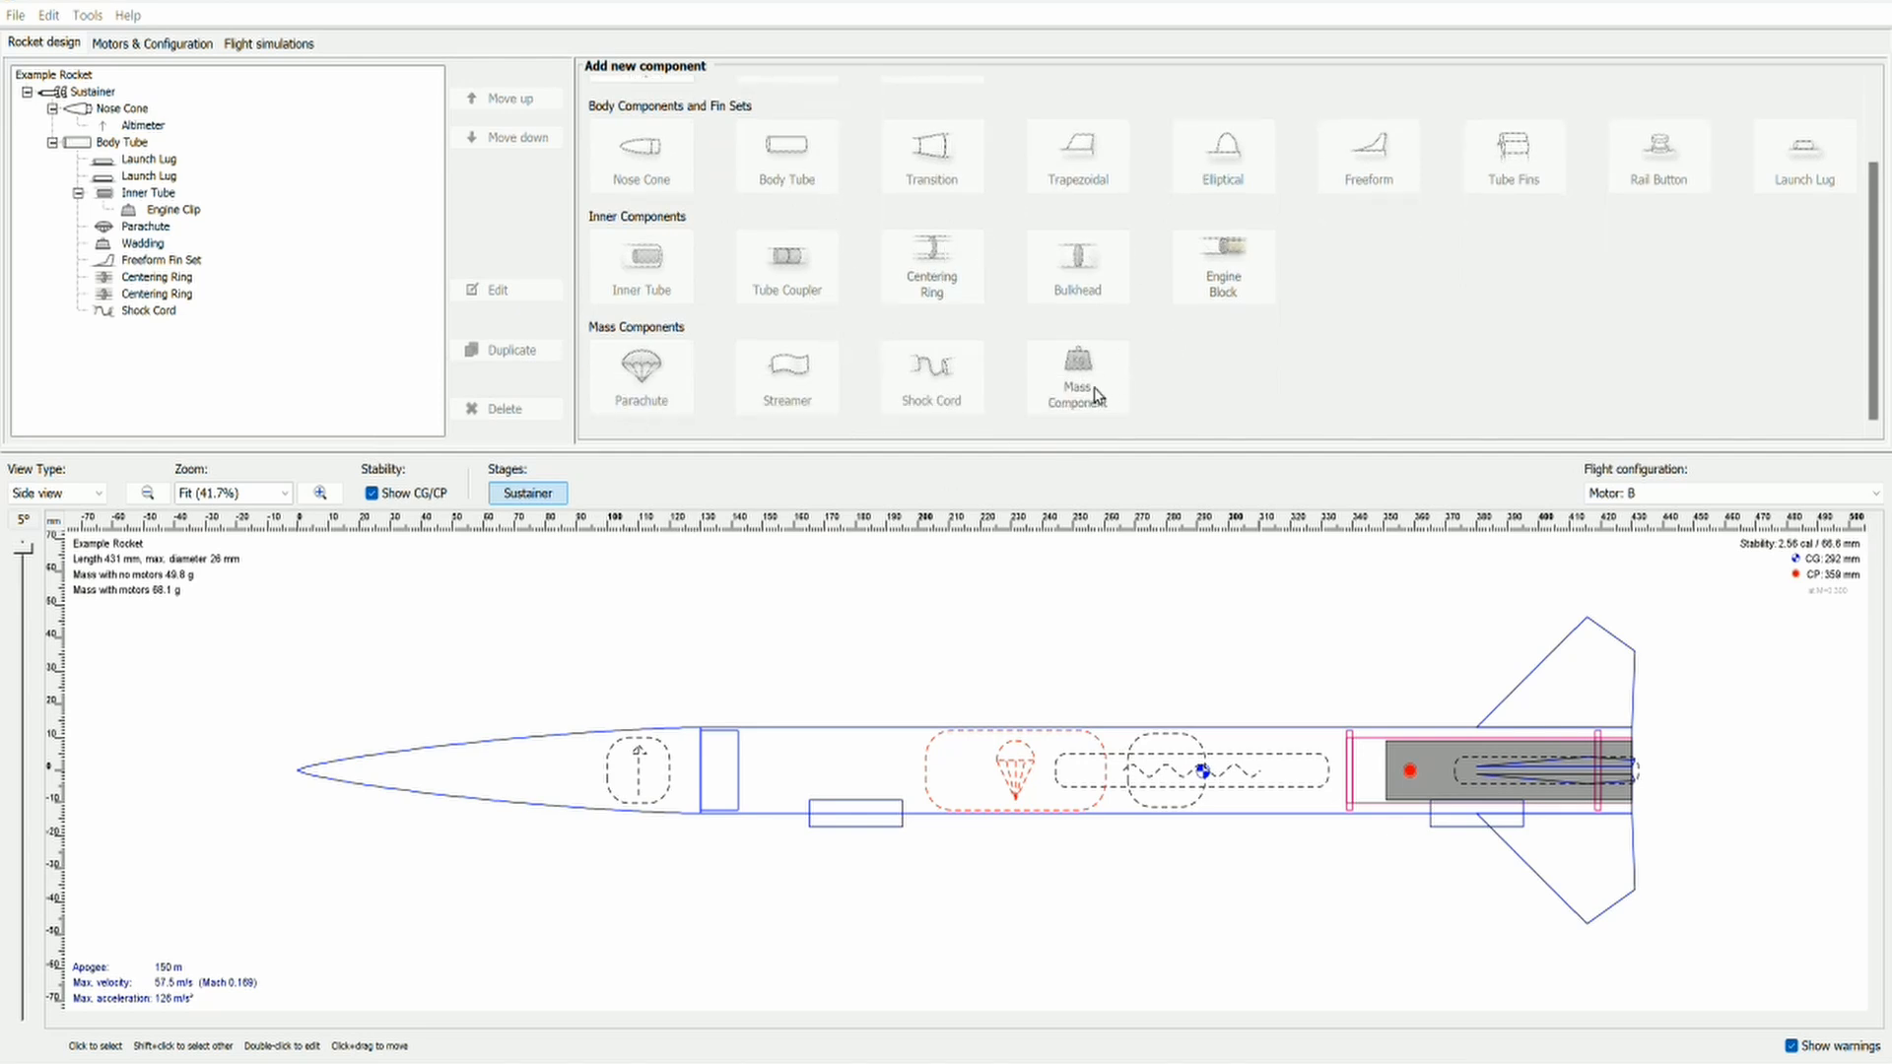
scroll(1067, 391, "up", 3)
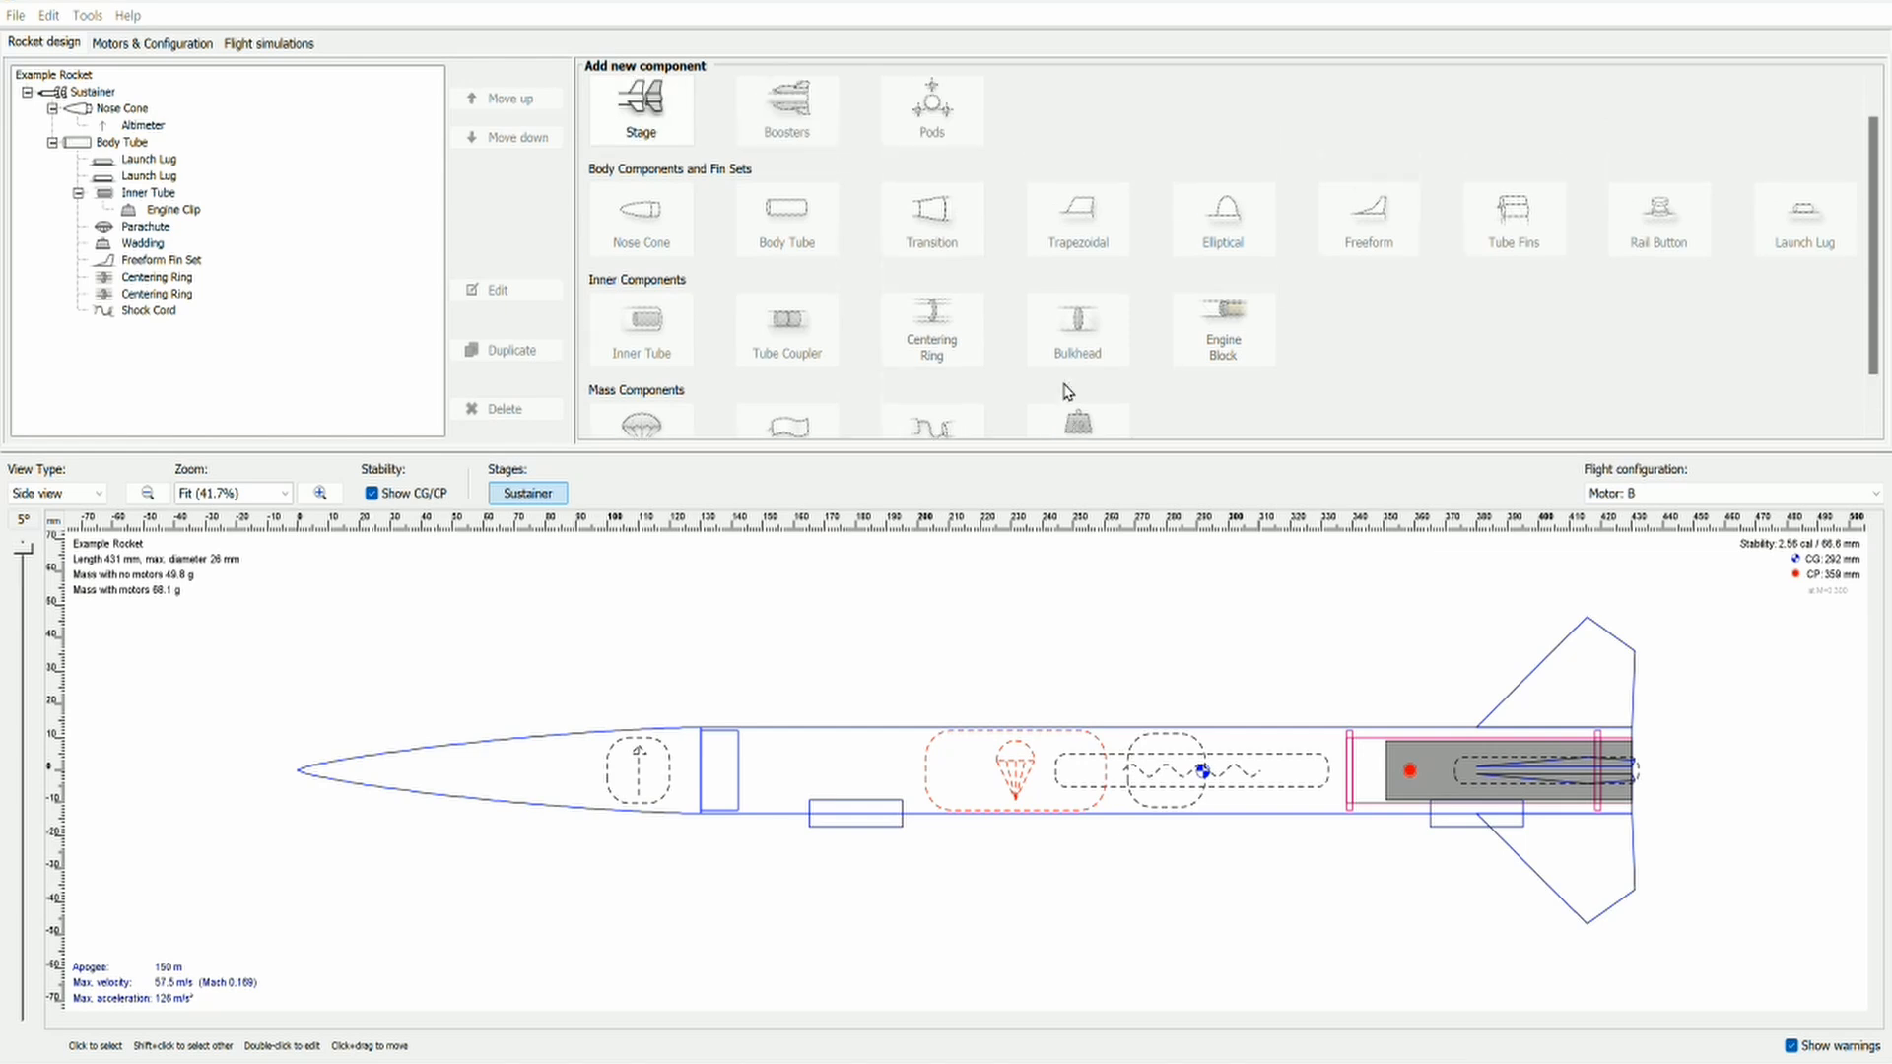
scroll(1483, 390, "down", 2)
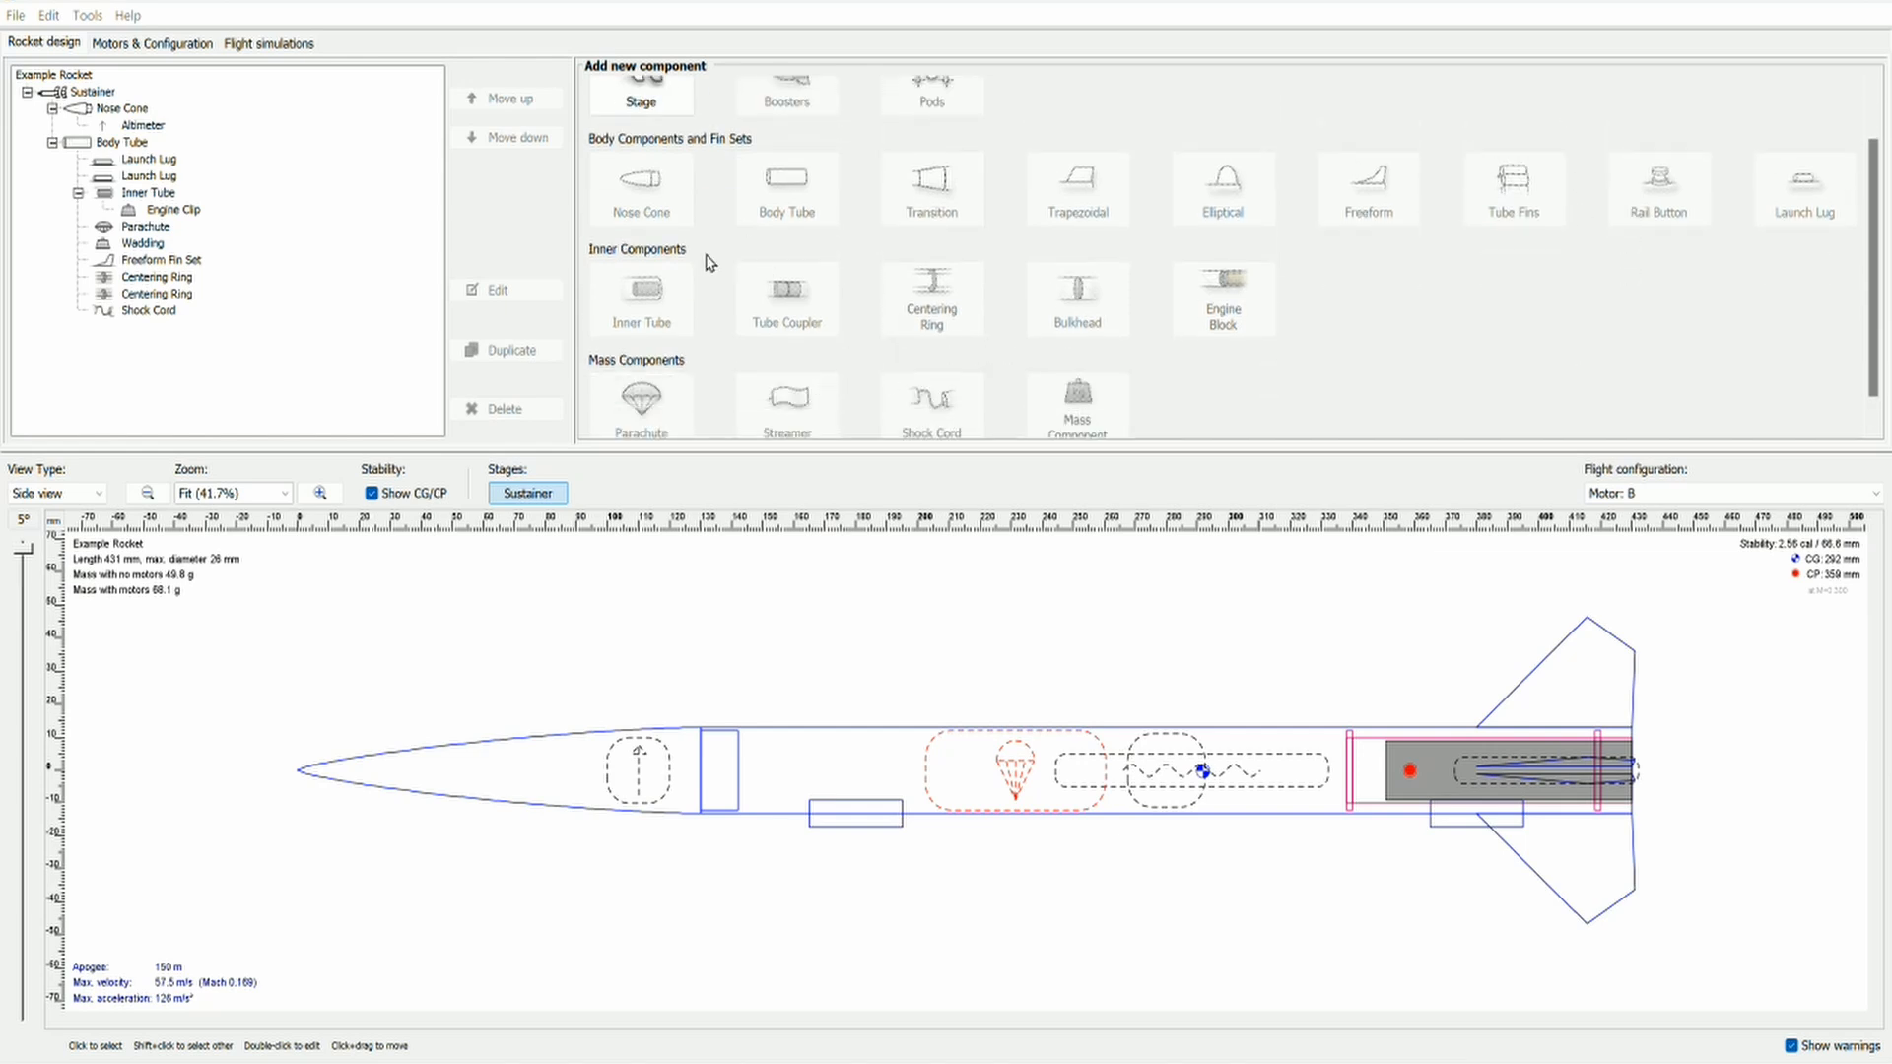
scroll(1159, 431, "down", 1)
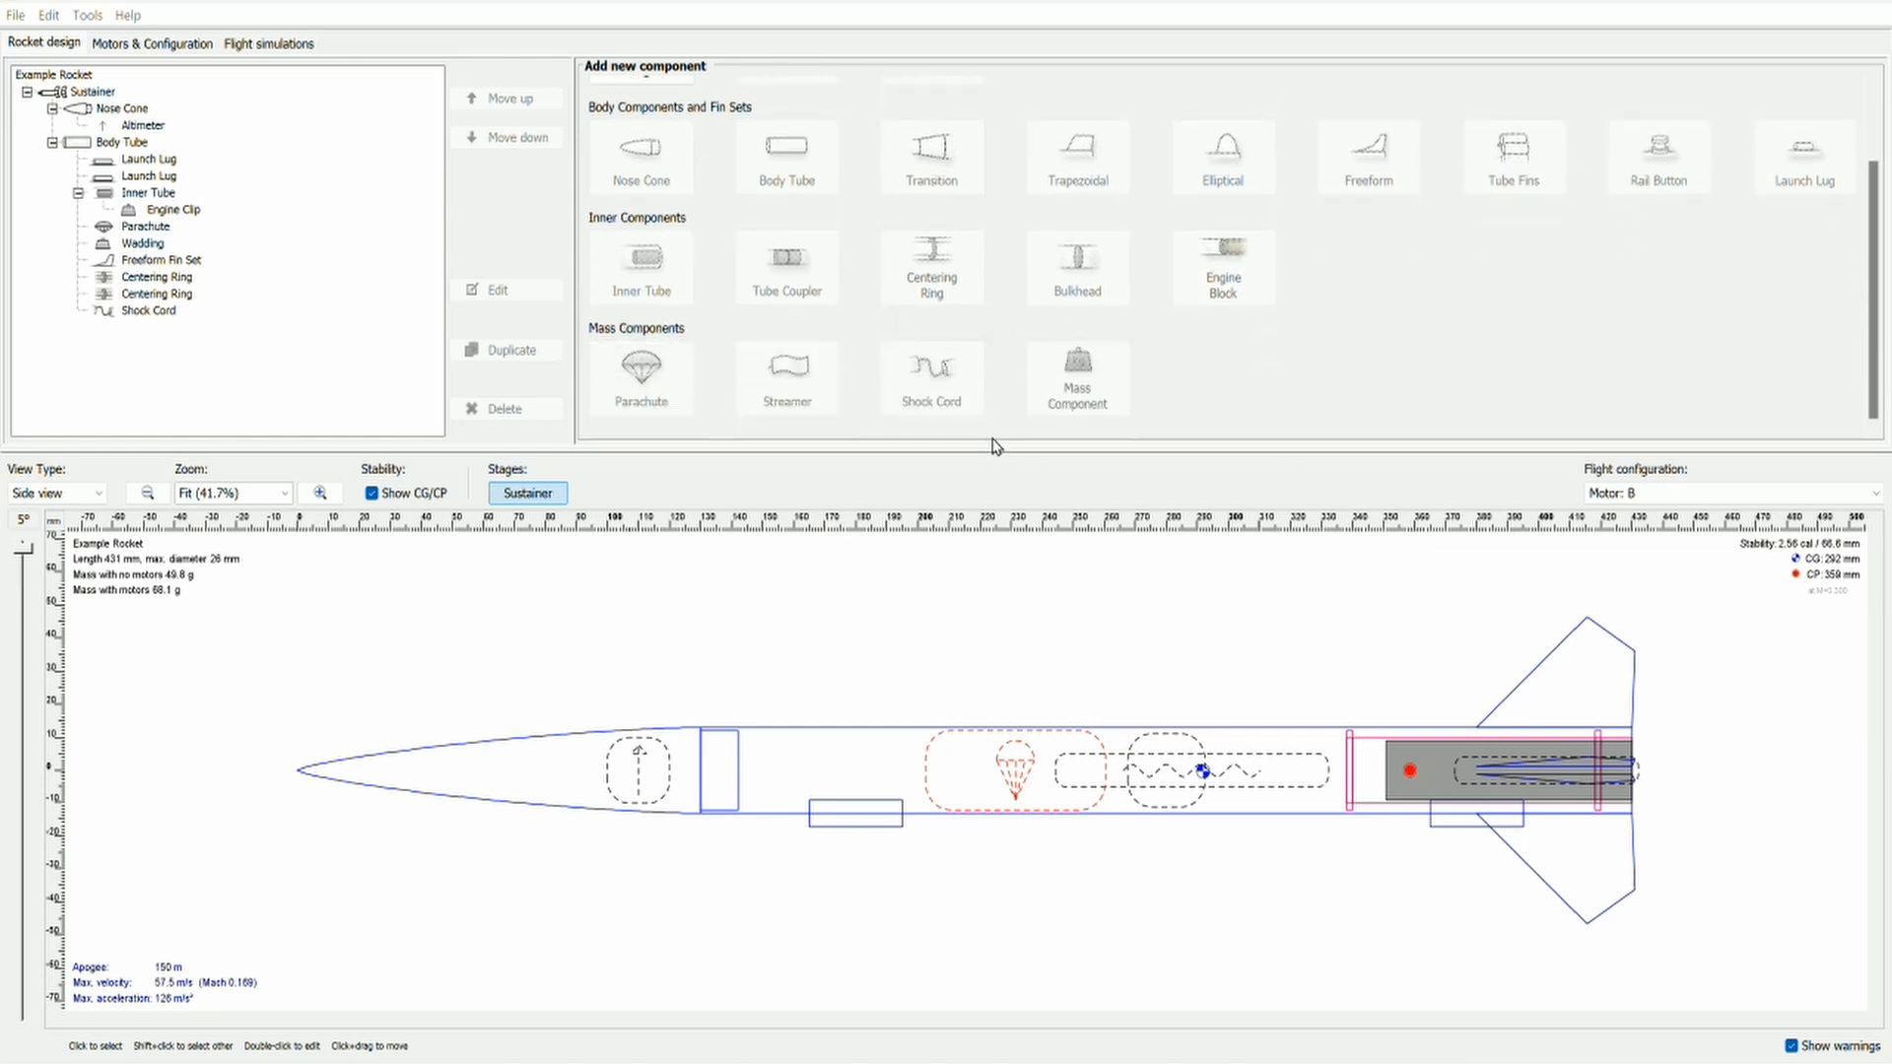
double_click(648, 771)
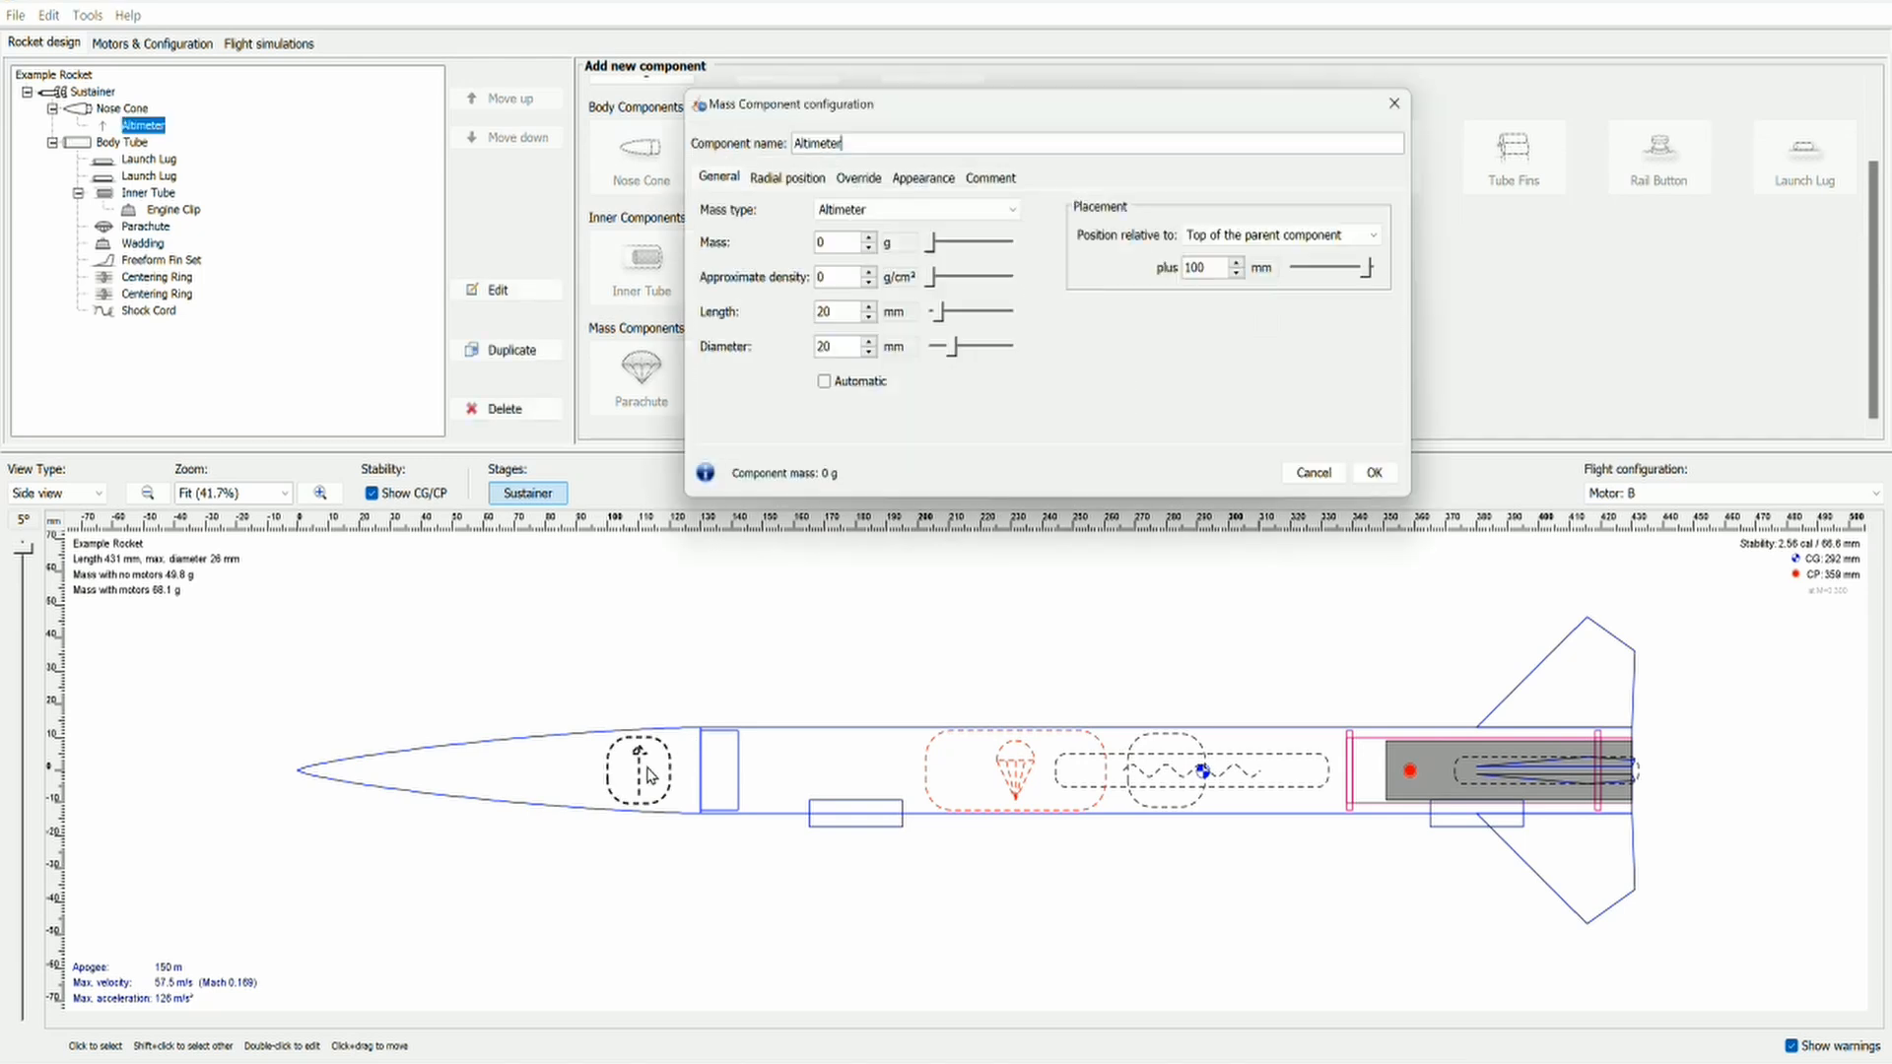
left_click(854, 219)
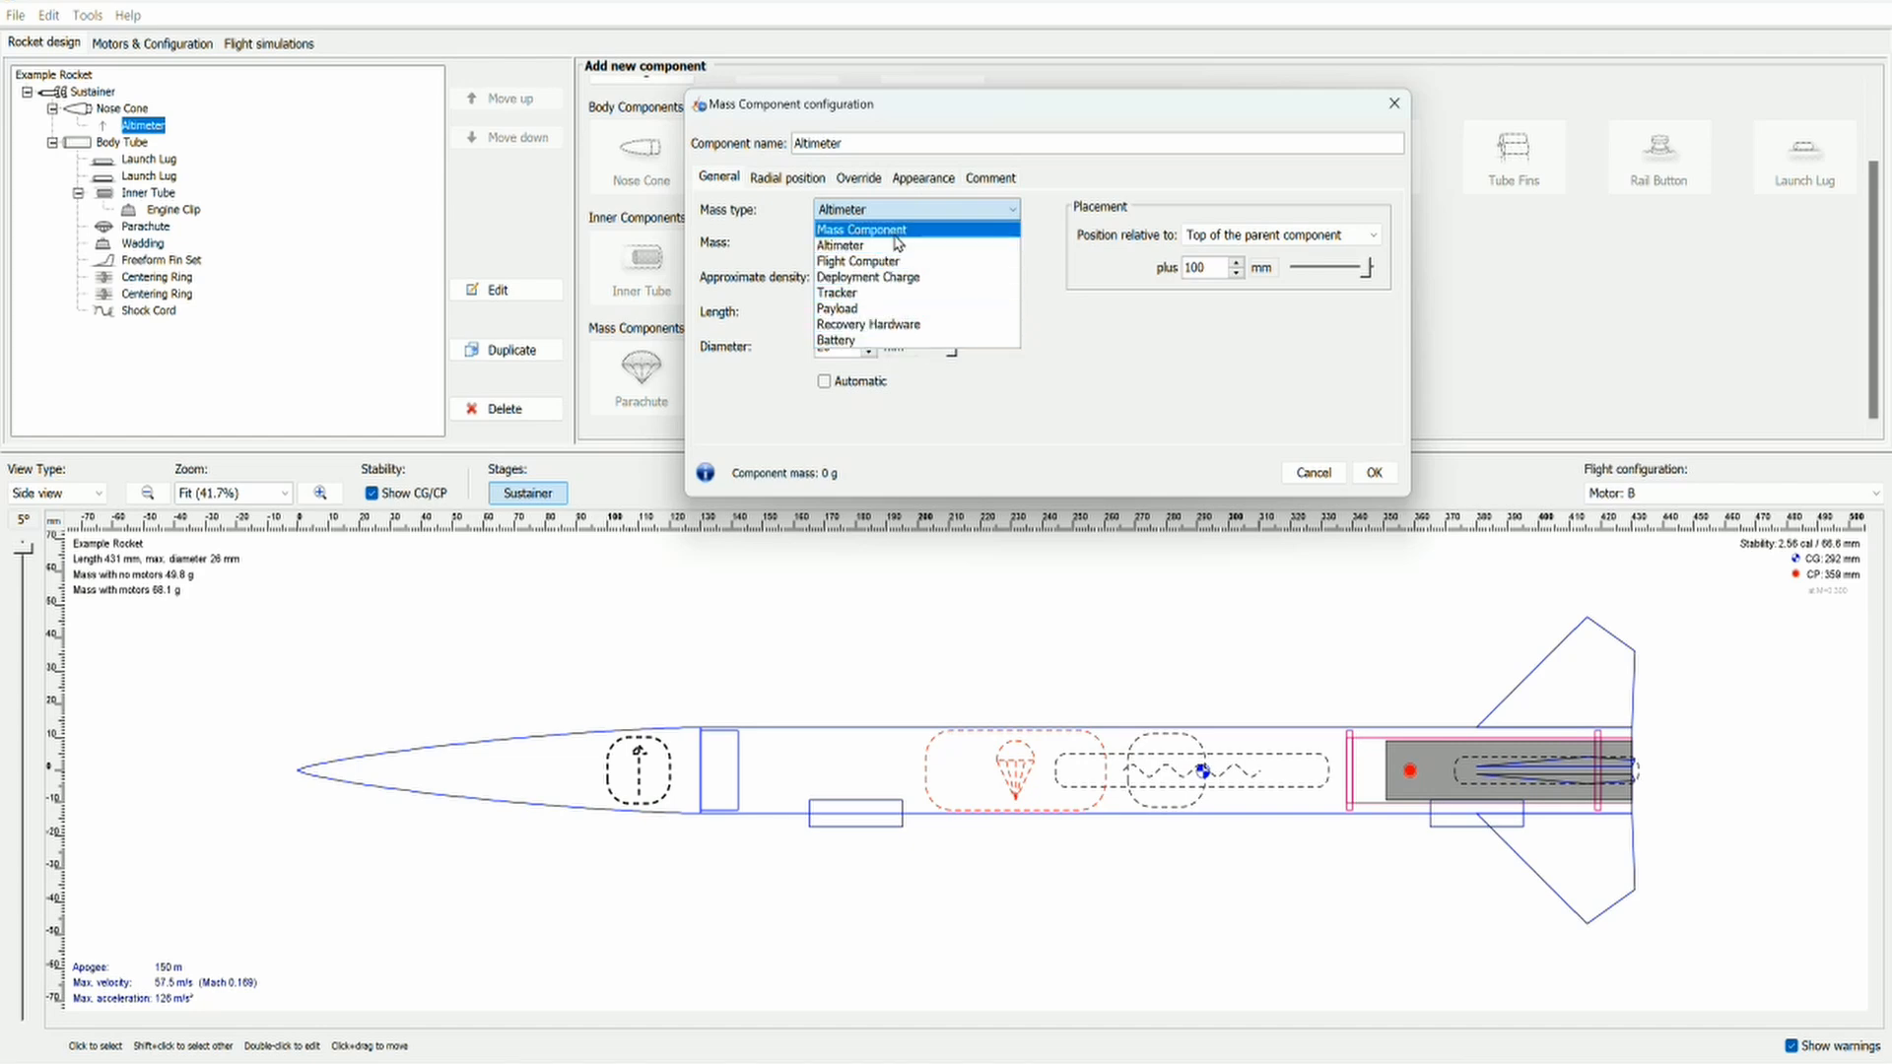
left_click(1064, 325)
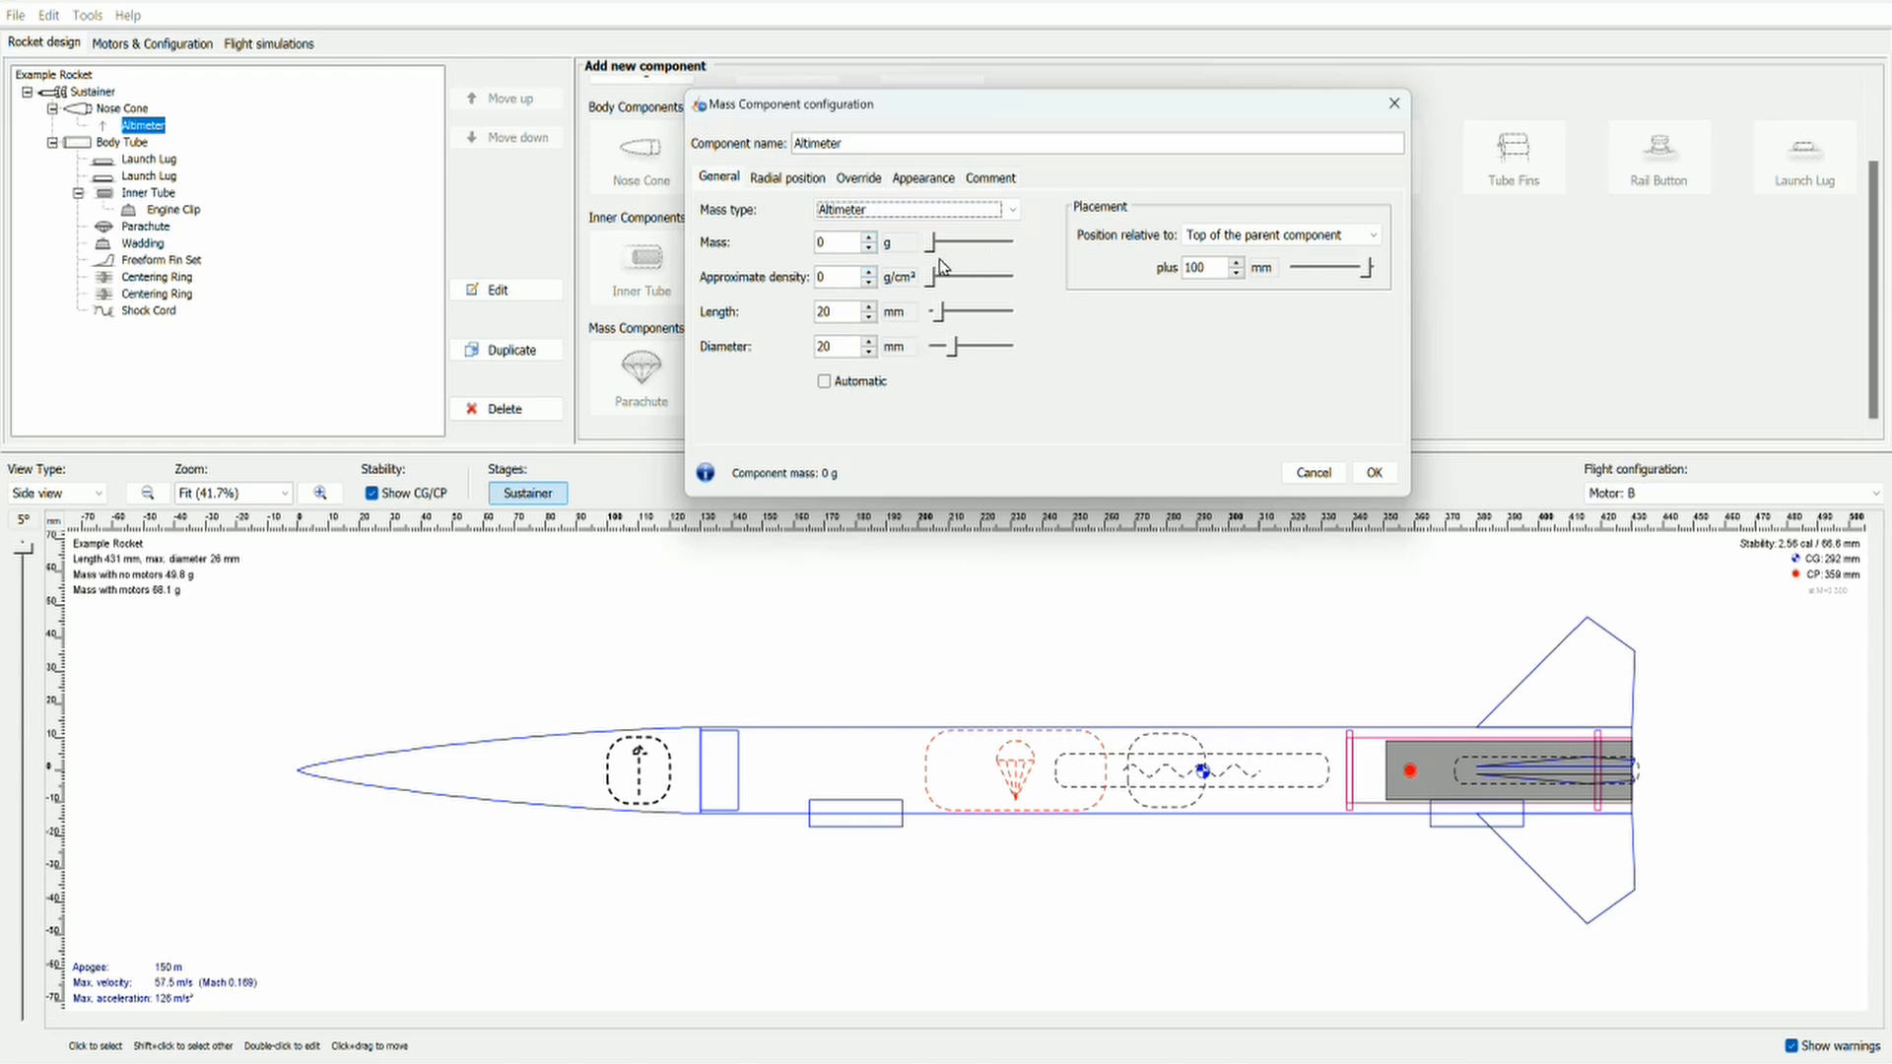
Step: Try a mass of 4 g for the altimeter in the nose cone, and undo the mass change
left_click(868, 239)
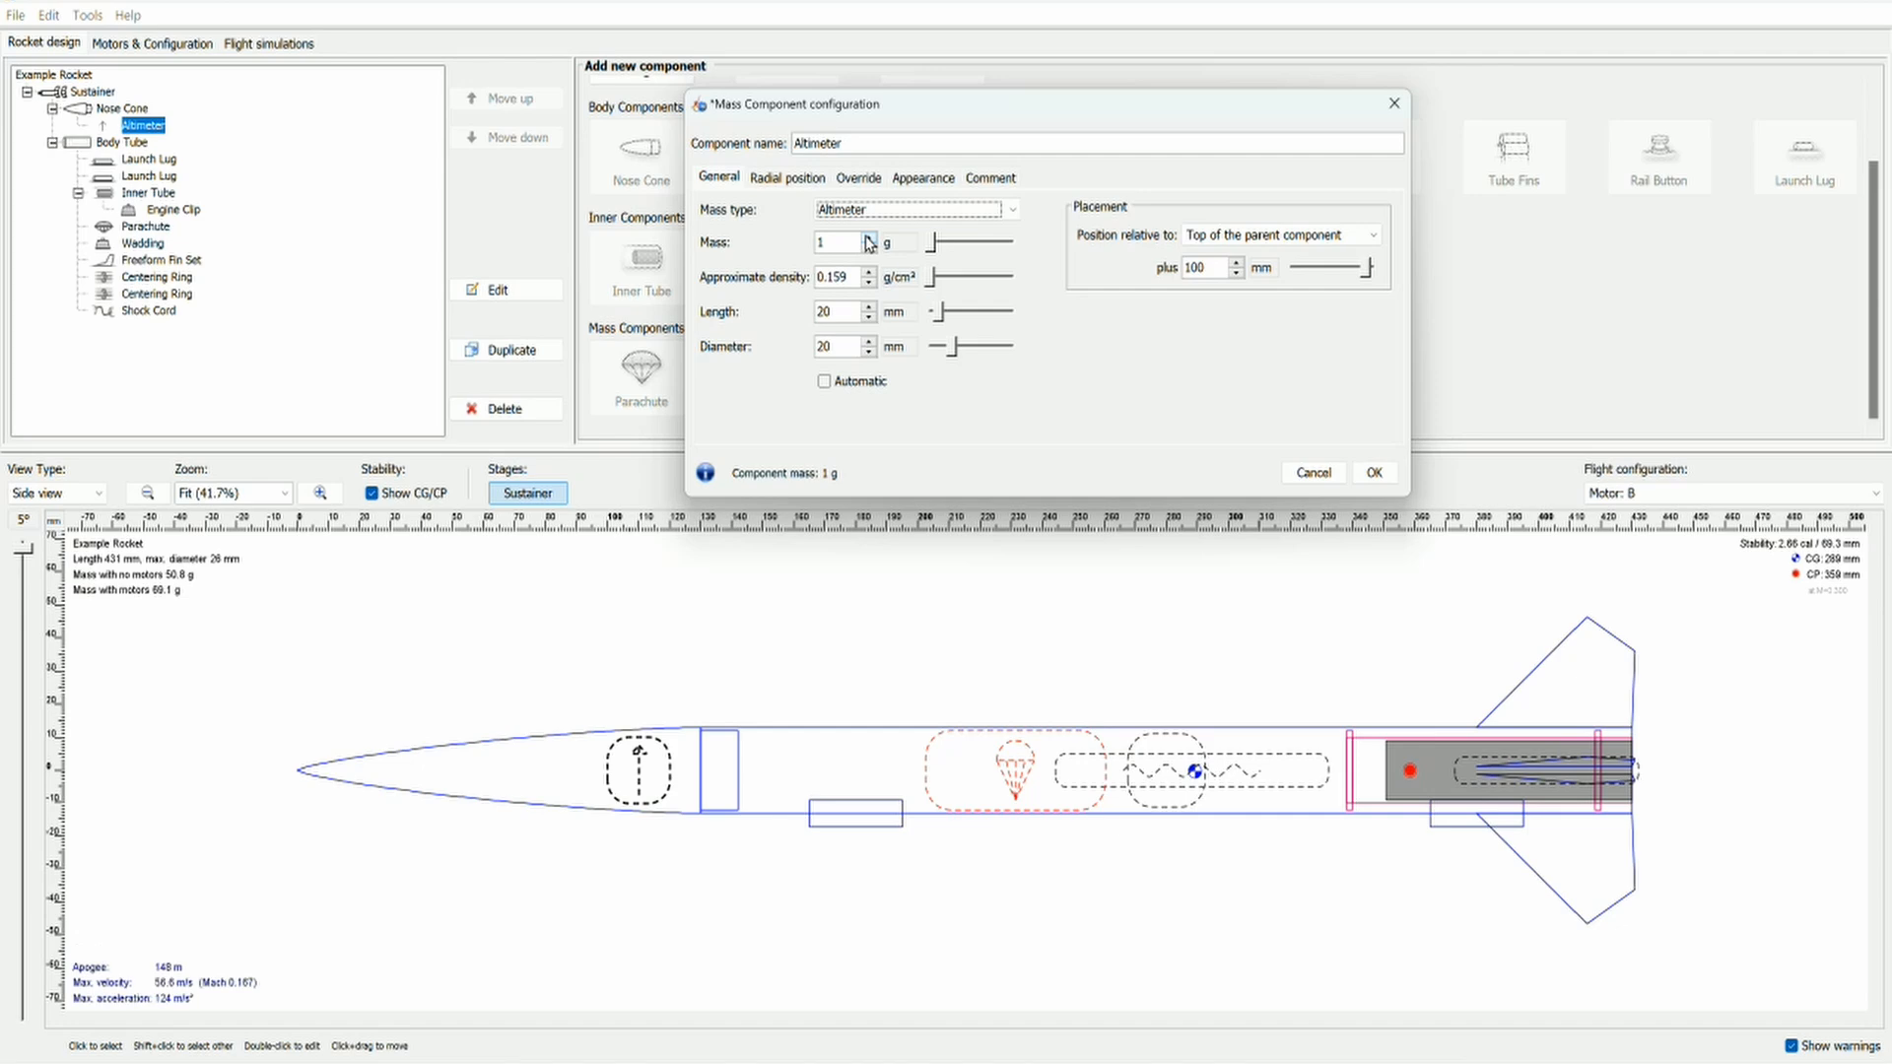
left_click(868, 240)
left_click(868, 240)
left_click(868, 239)
left_click(1373, 472)
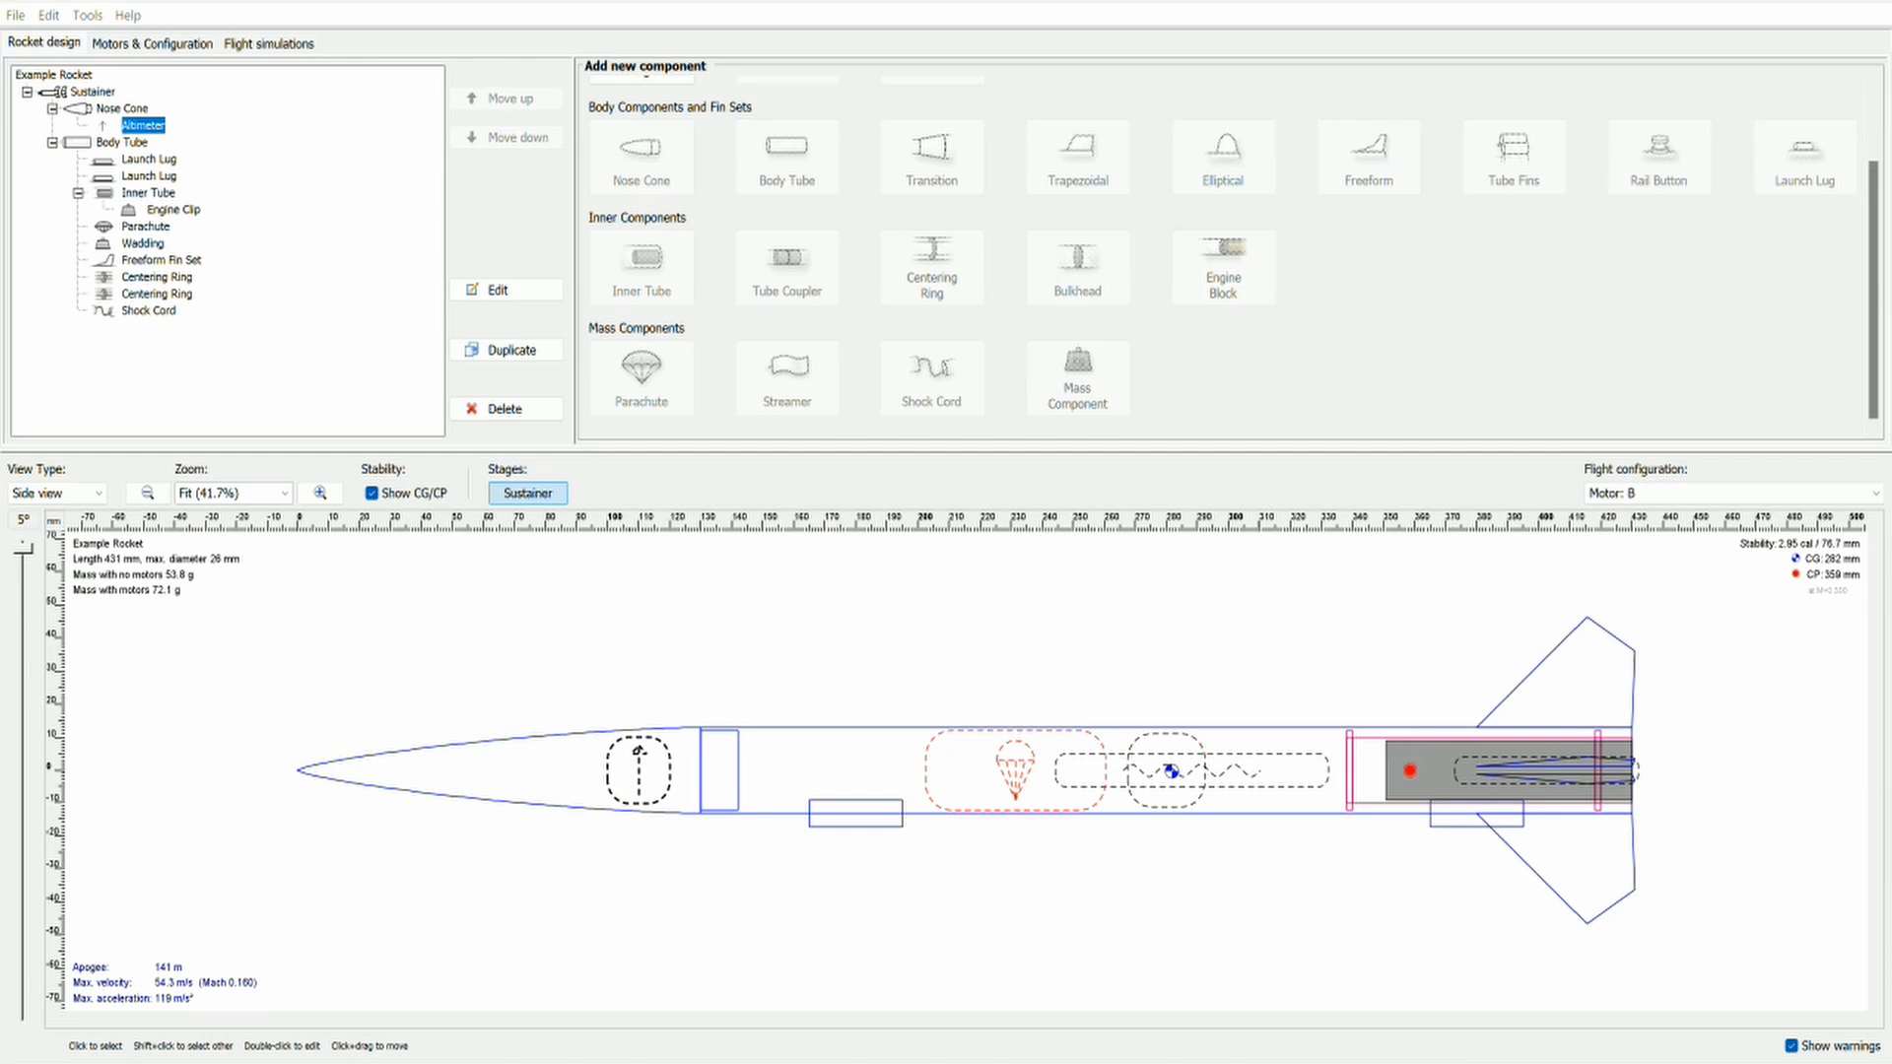
key("ctrl+z")
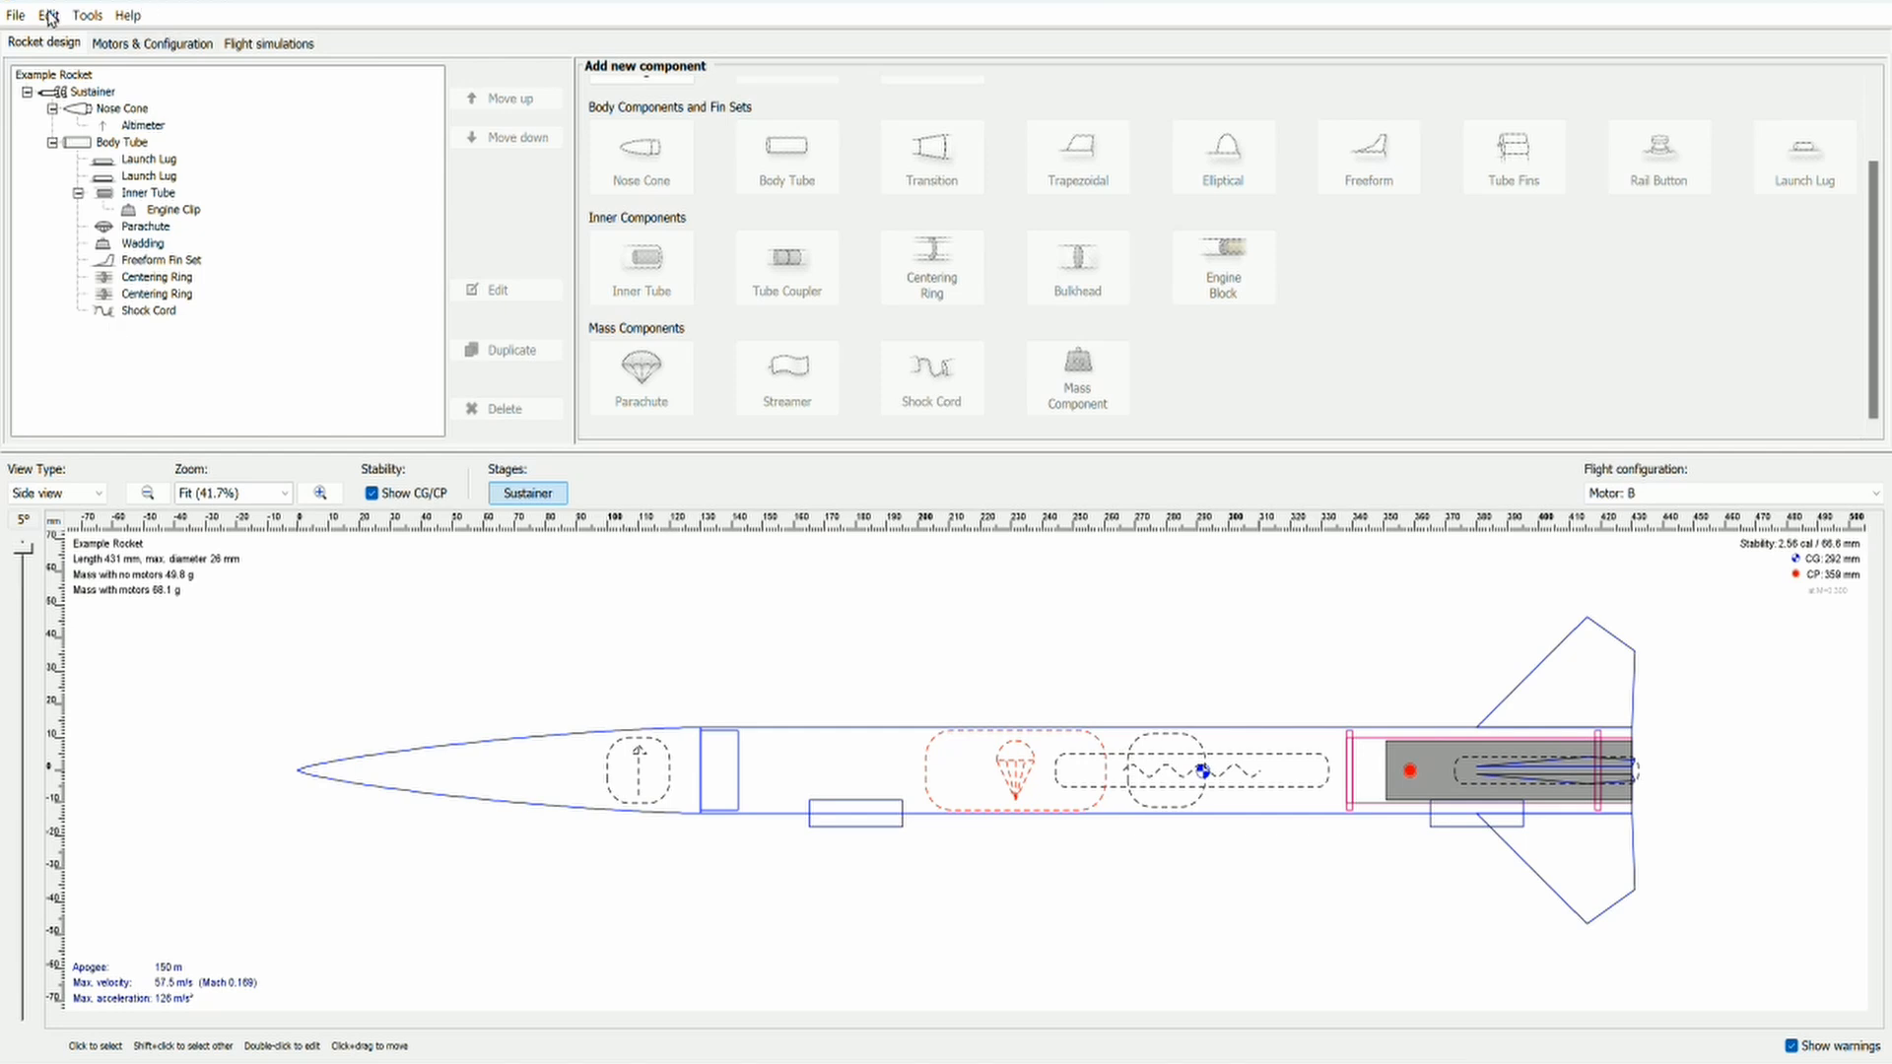
left_click(16, 16)
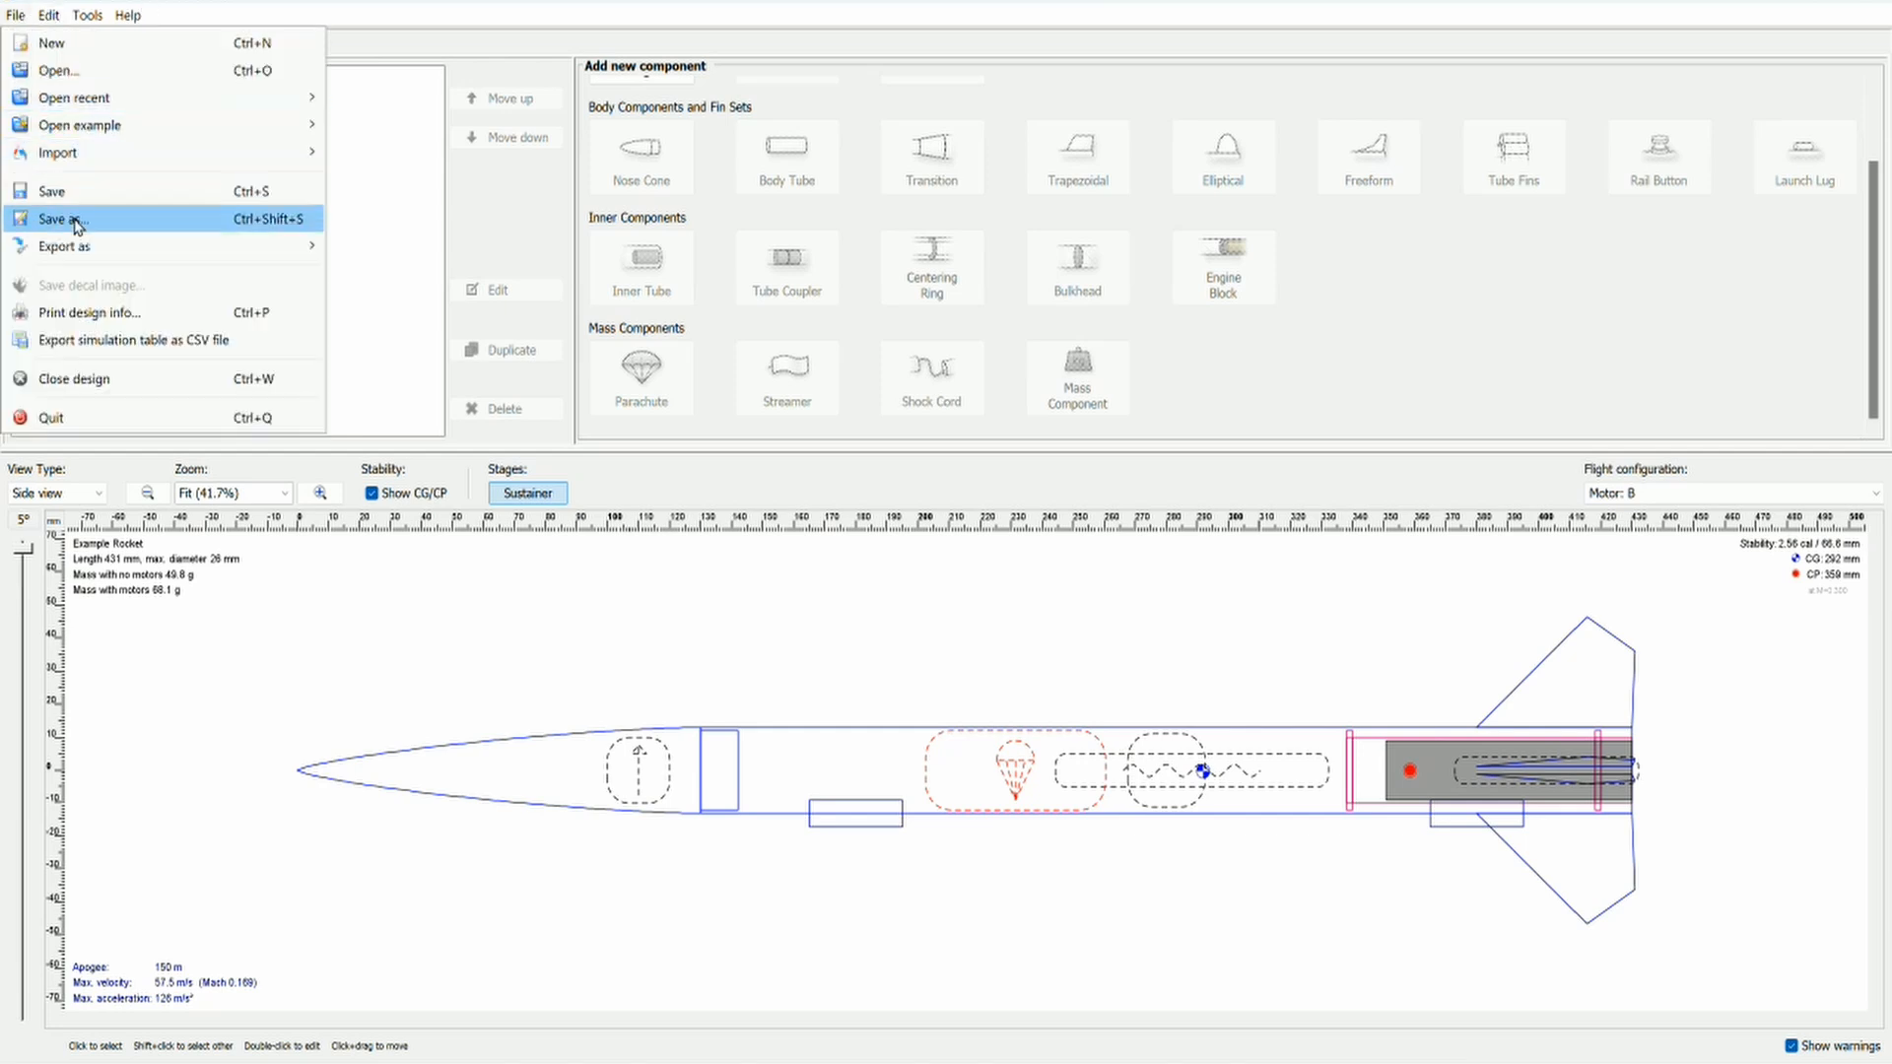
mouse_move(130, 106)
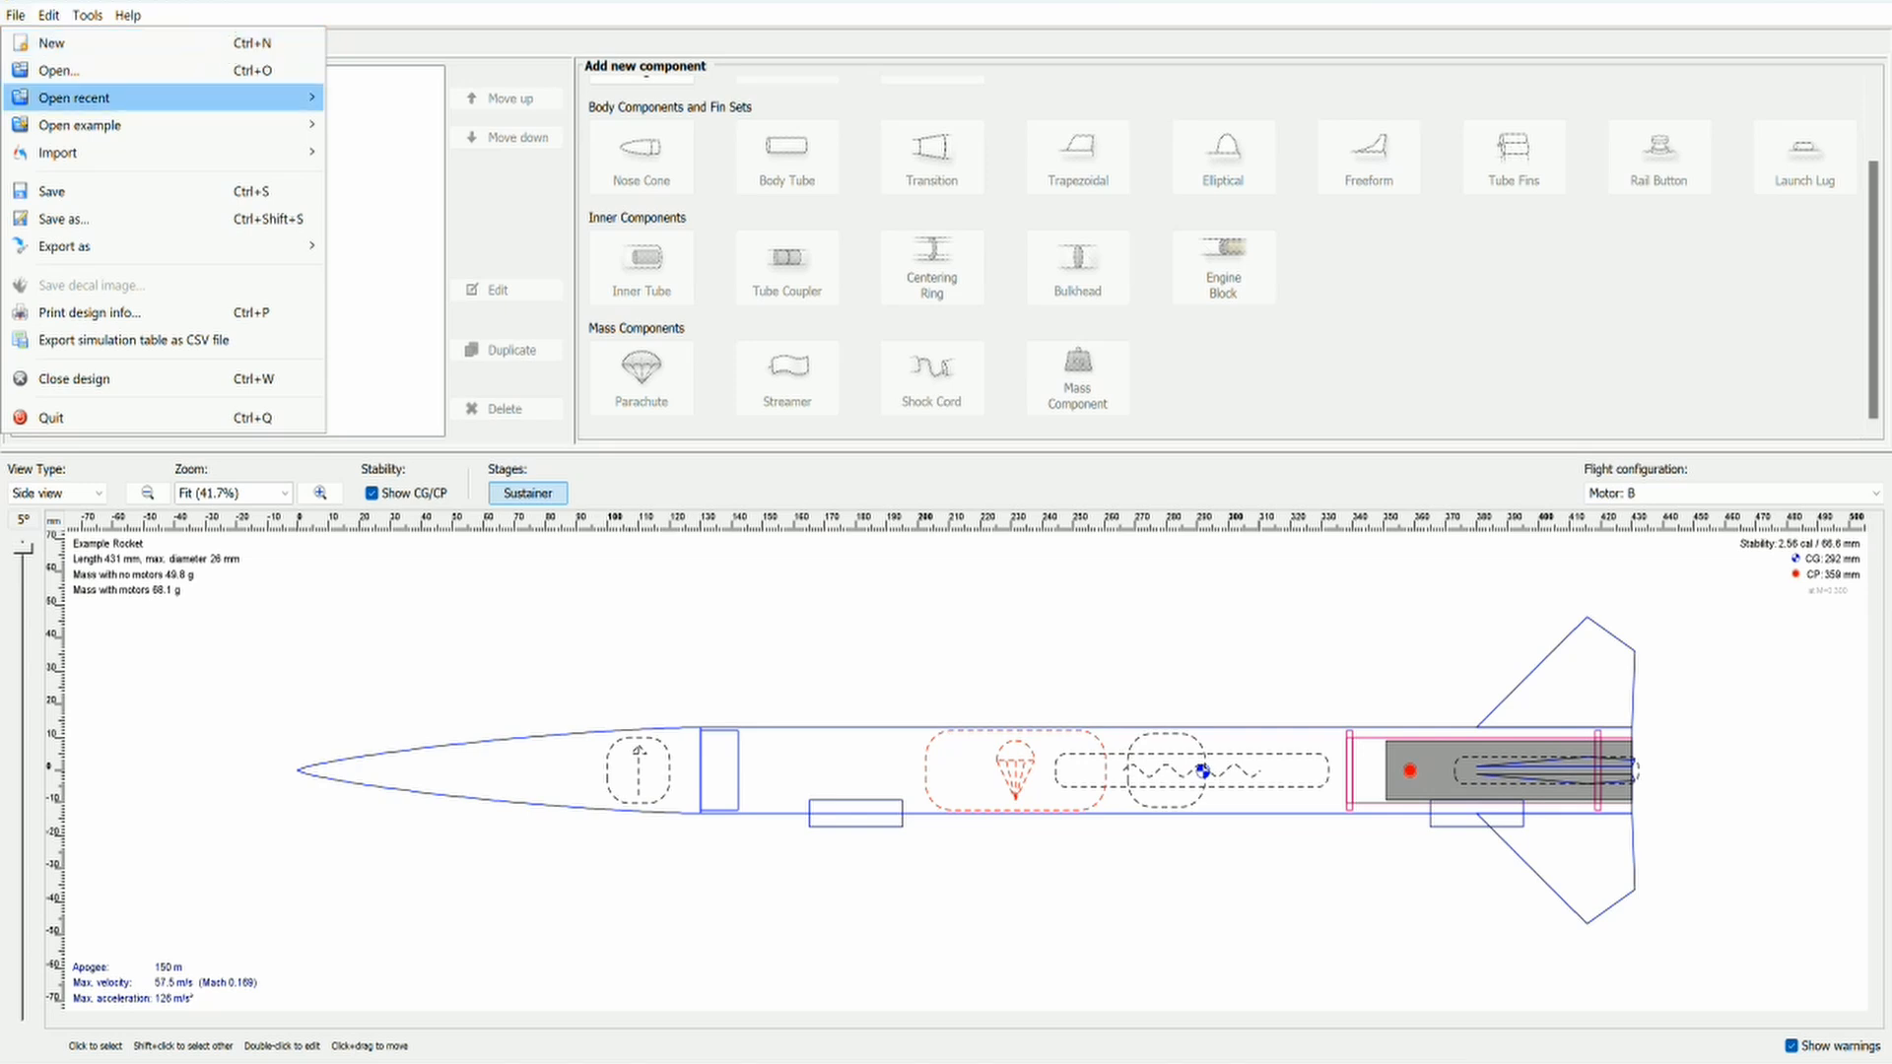
mouse_move(236, 125)
key("Escape")
key("Escape")
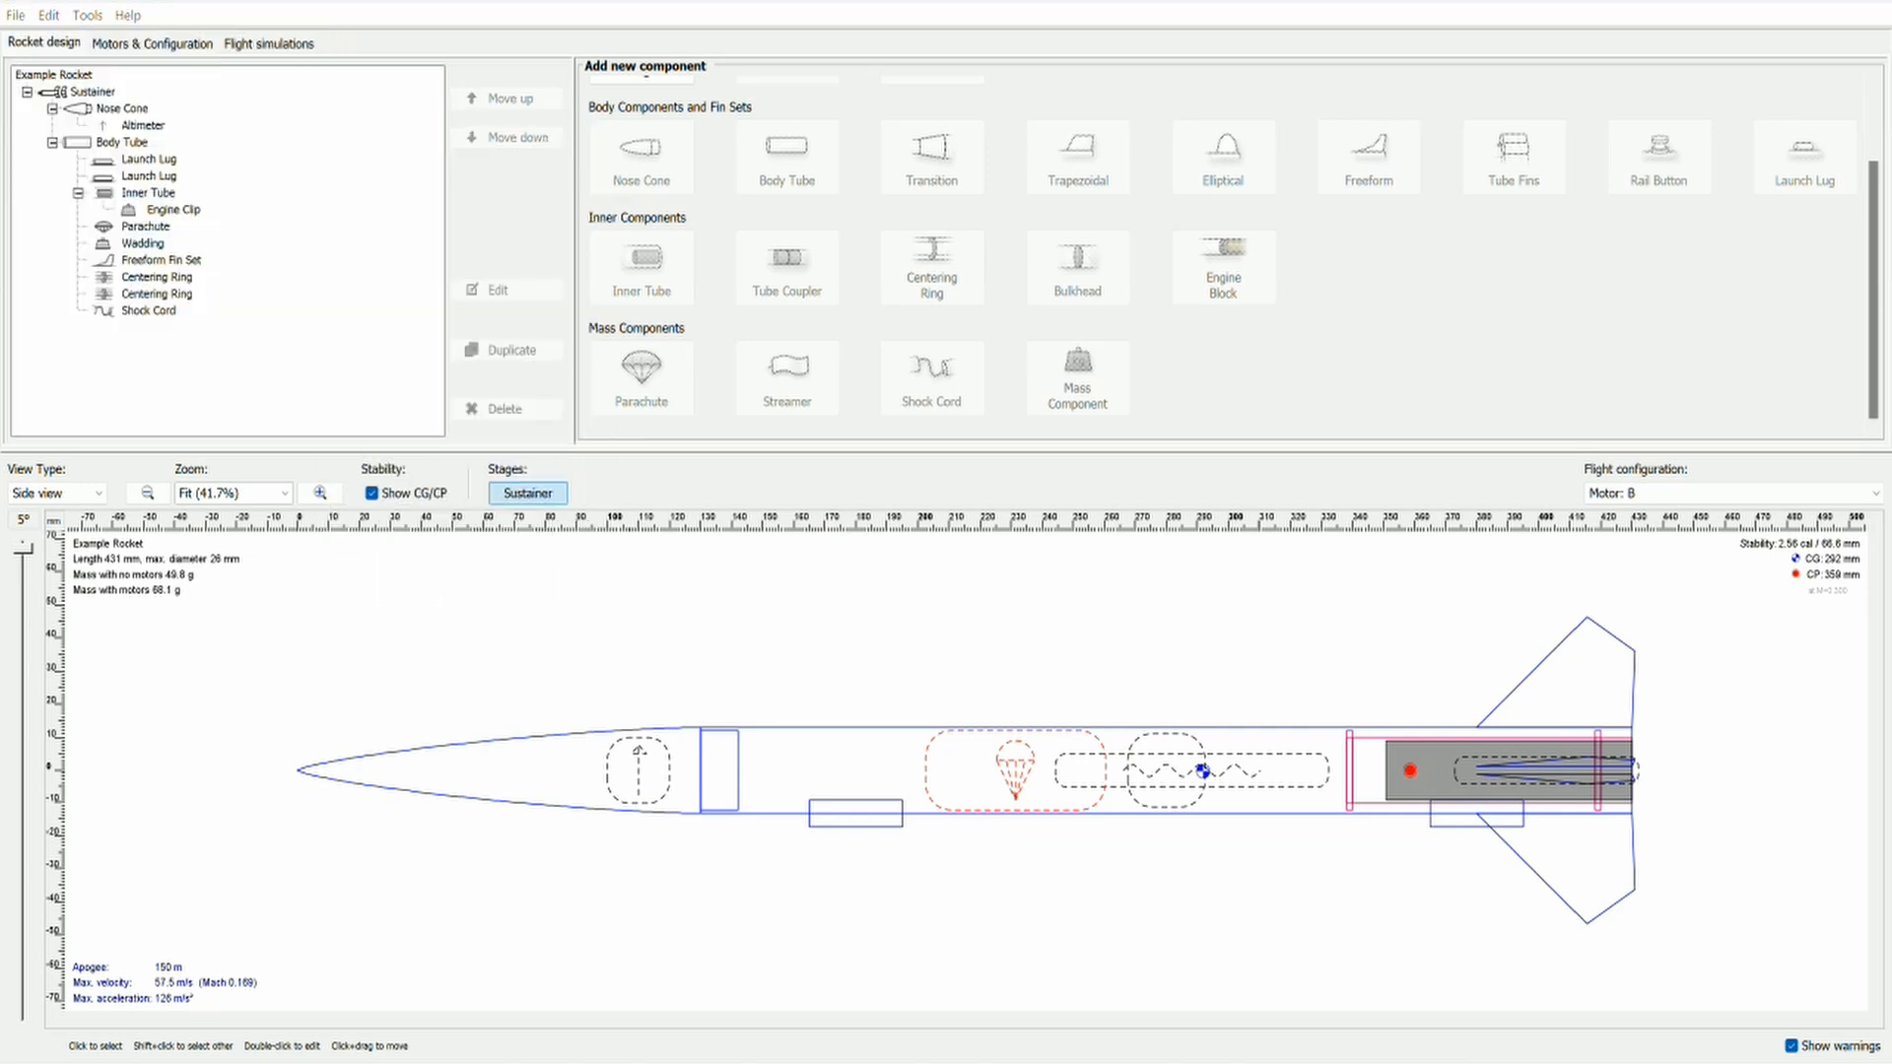
Step: Create a new flight simulation for Motor: B with the default launch conditions, run it, and plot vertical motion vs. time
left_click(268, 44)
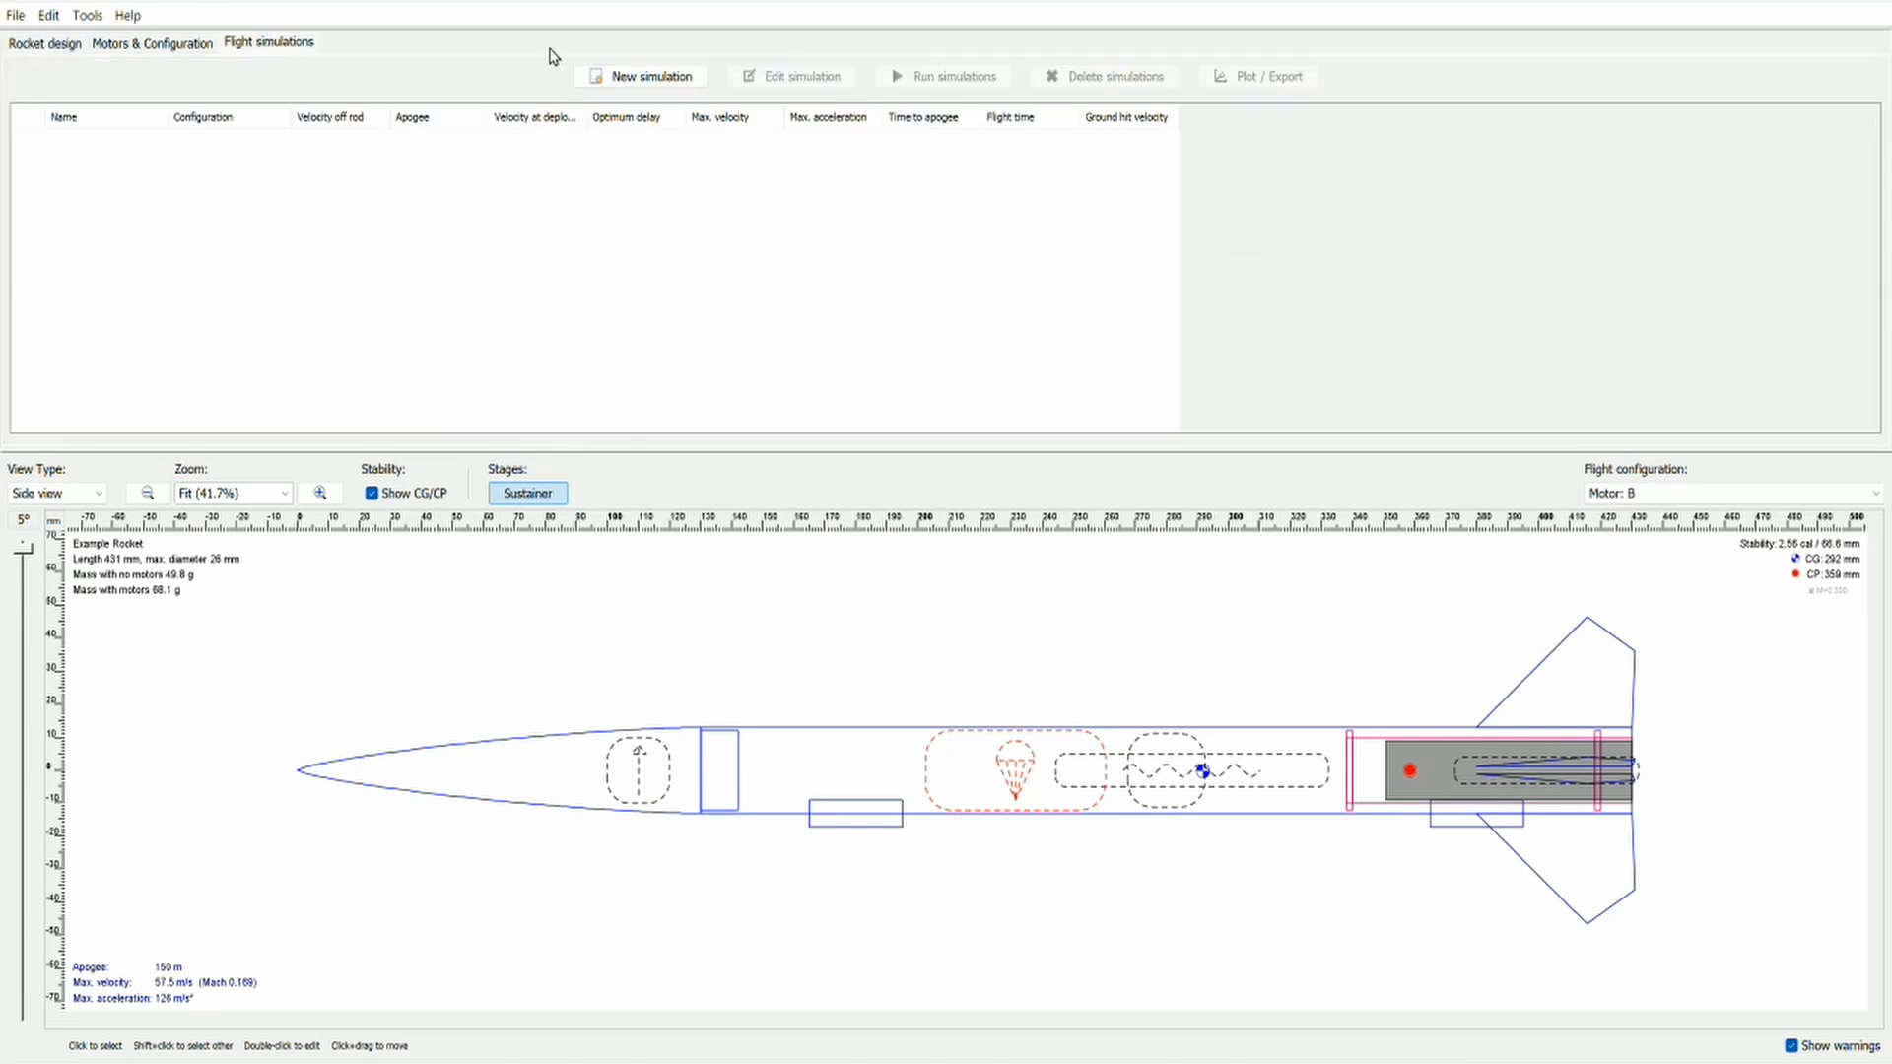
left_click(614, 79)
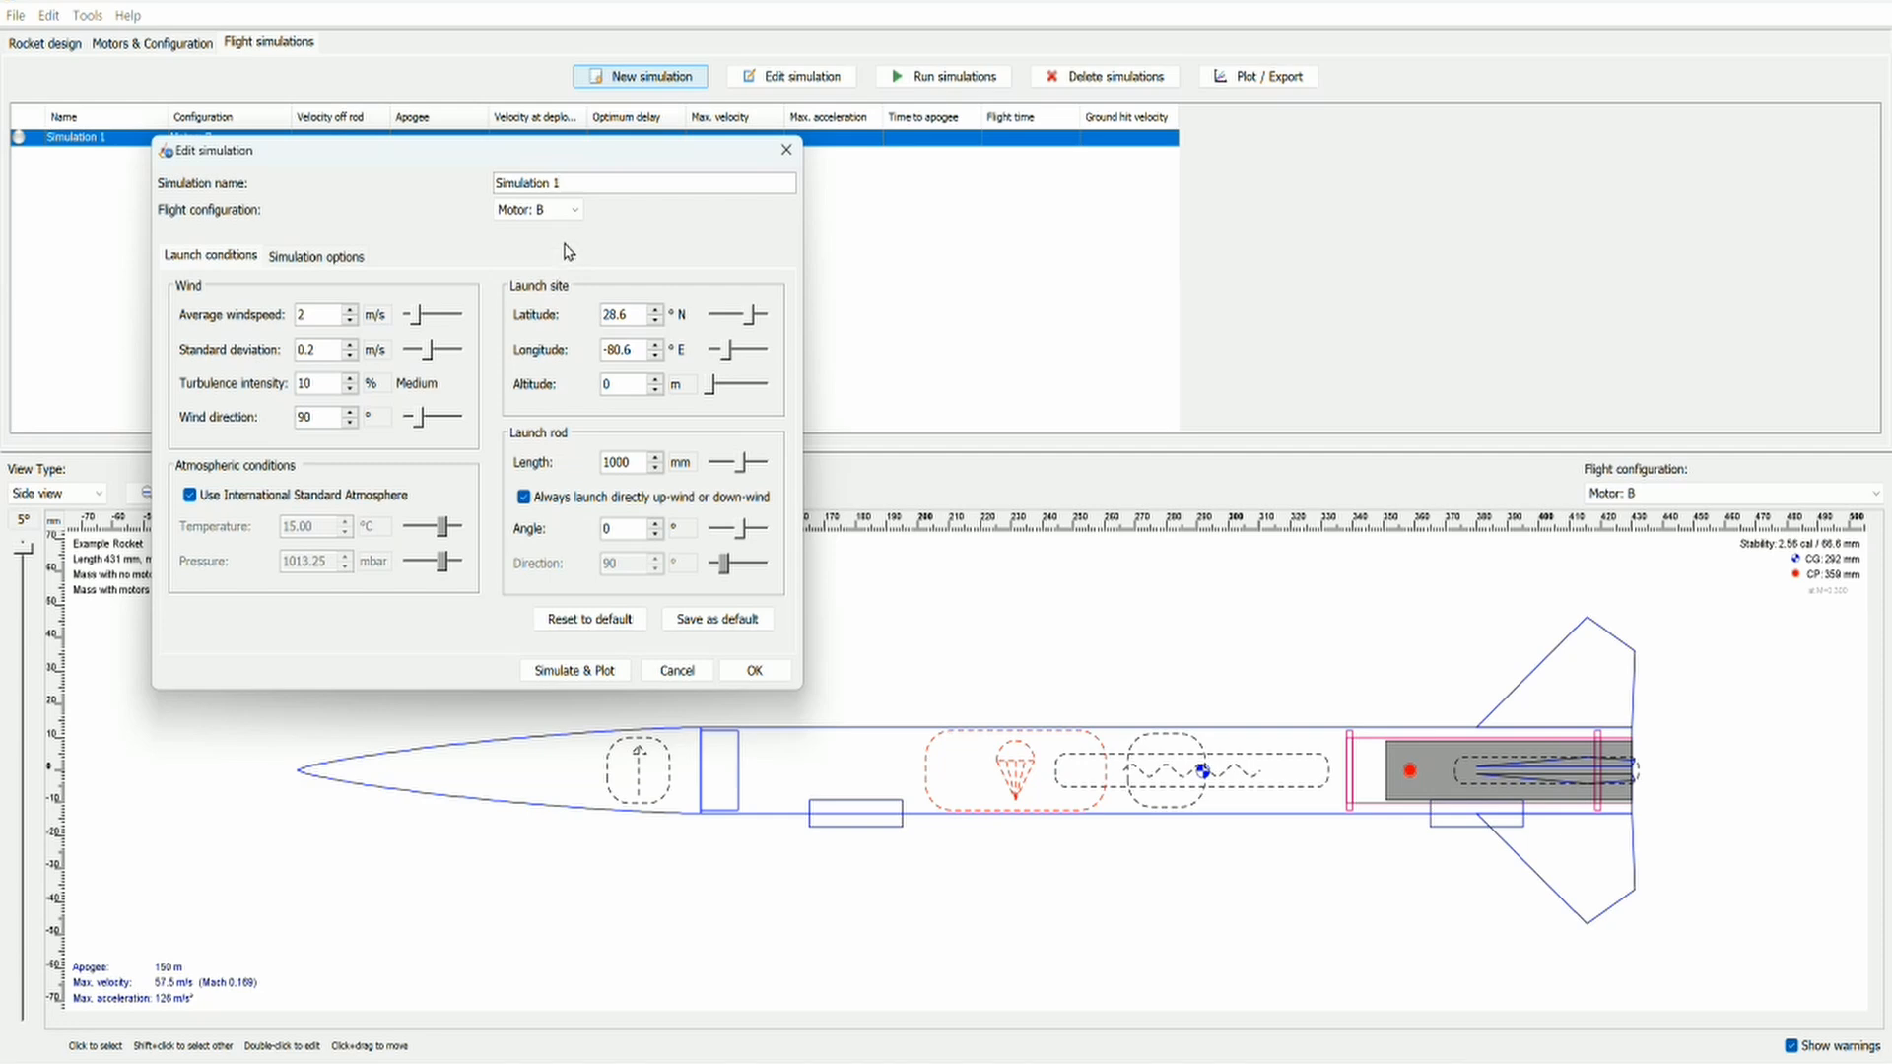
left_click(606, 673)
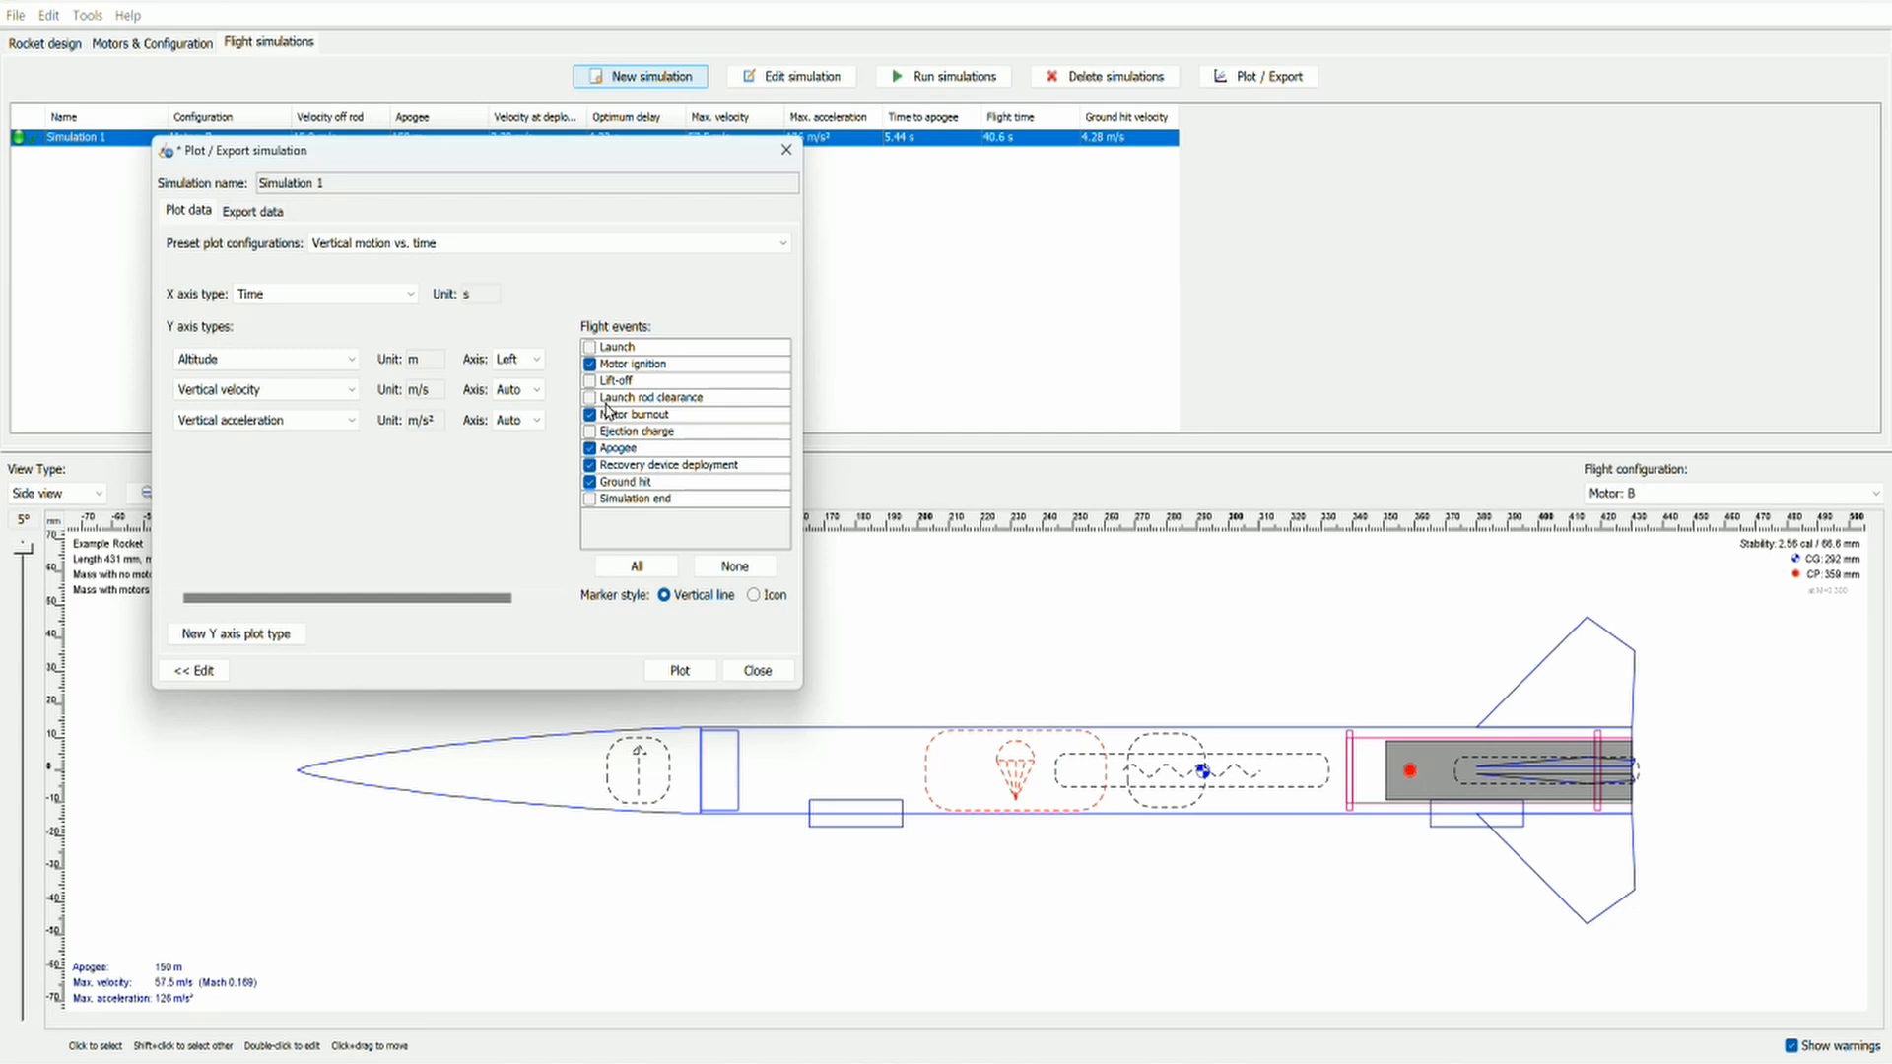
left_click(680, 670)
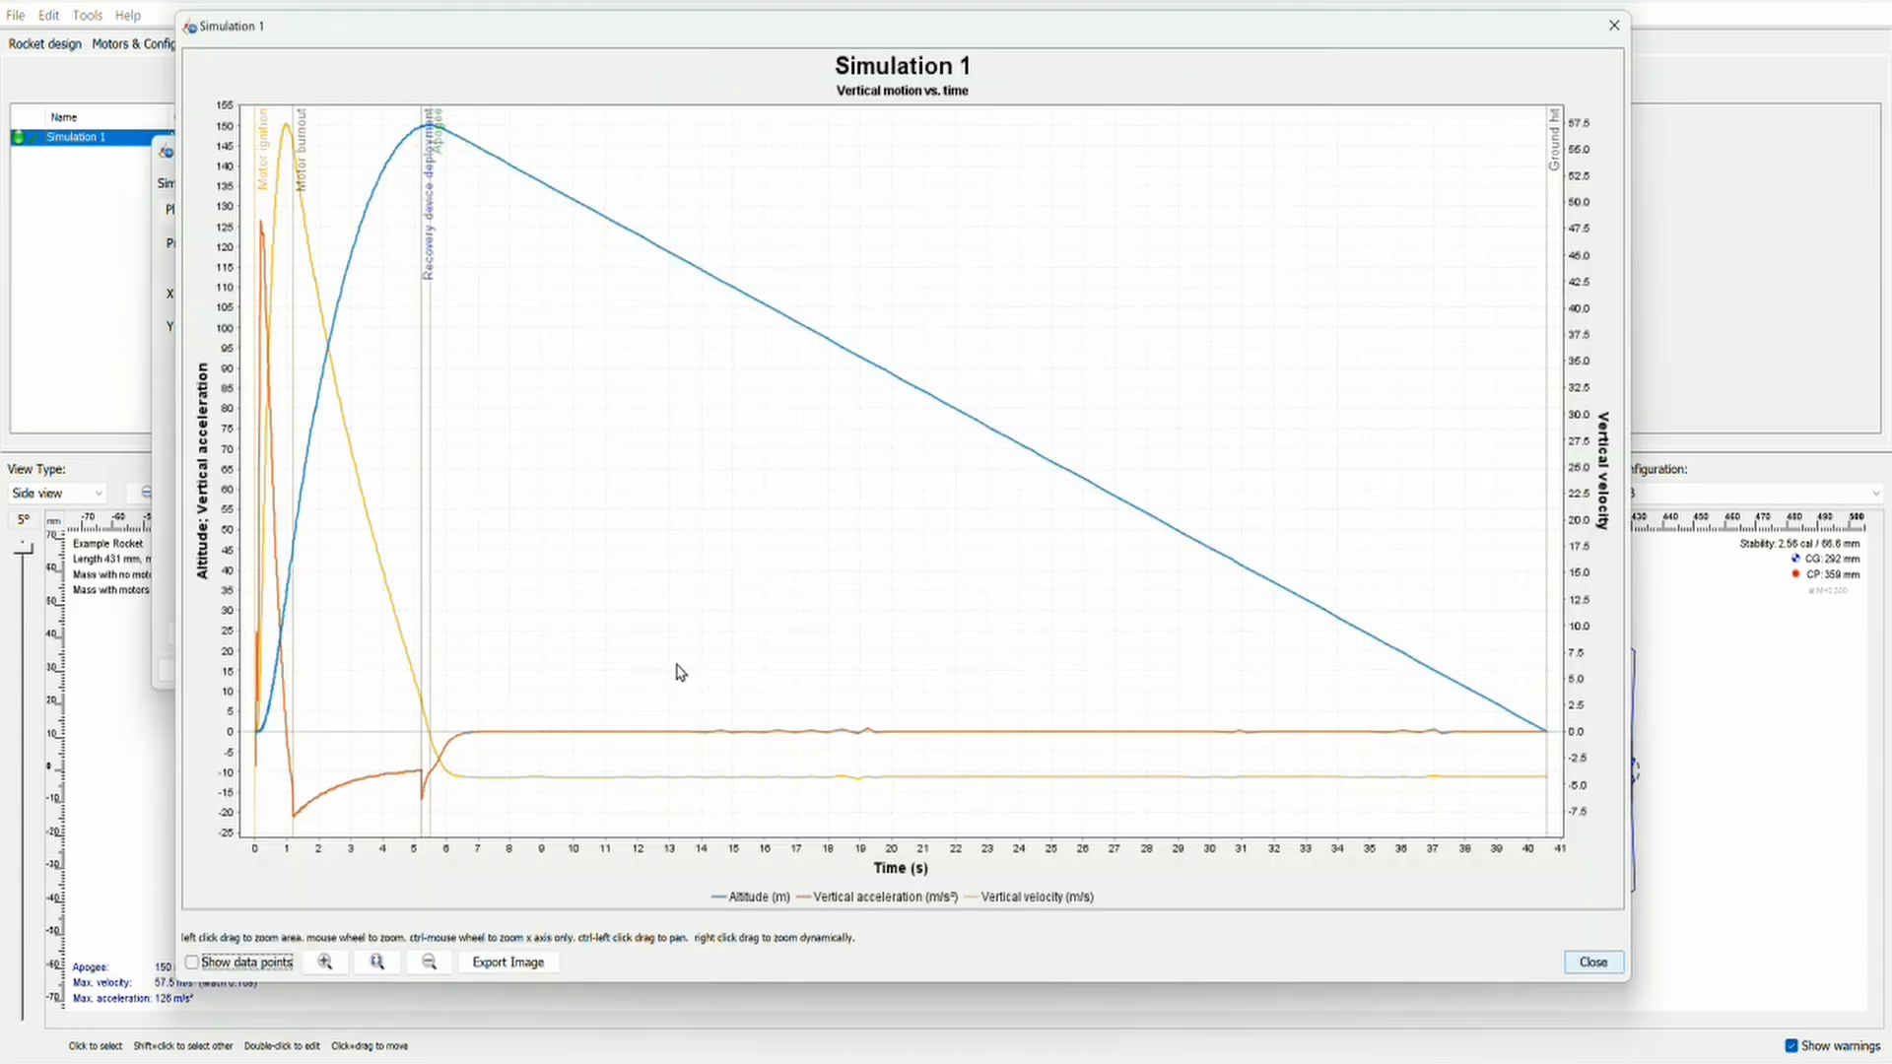